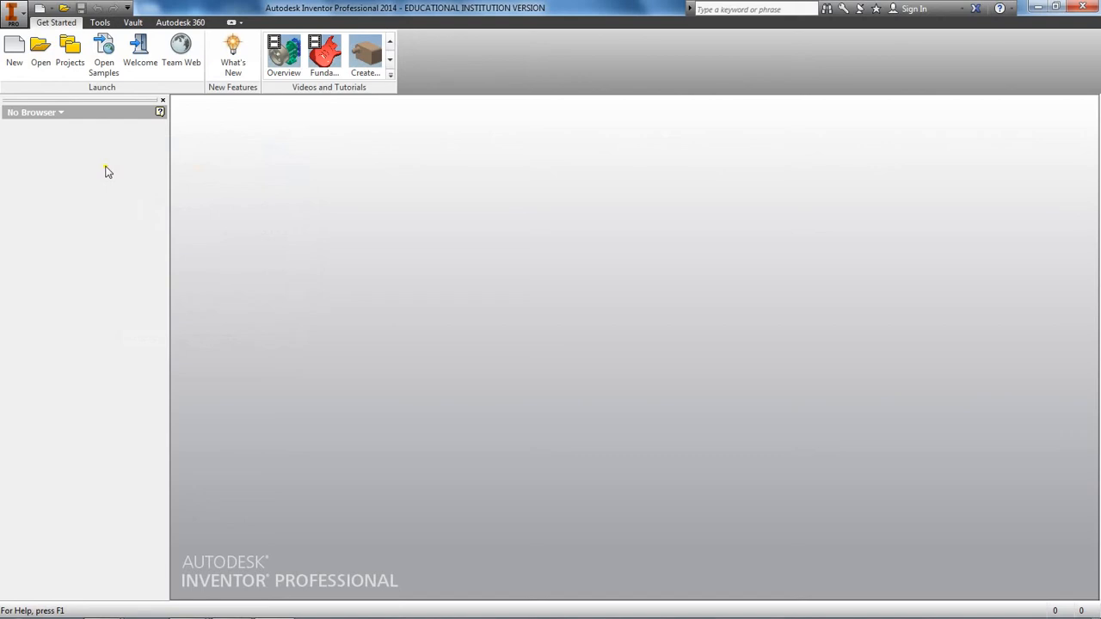
Create a new part file from the metric Standard (mm).ipt template.
{"action": "left_click", "coordinate": [14, 59]}
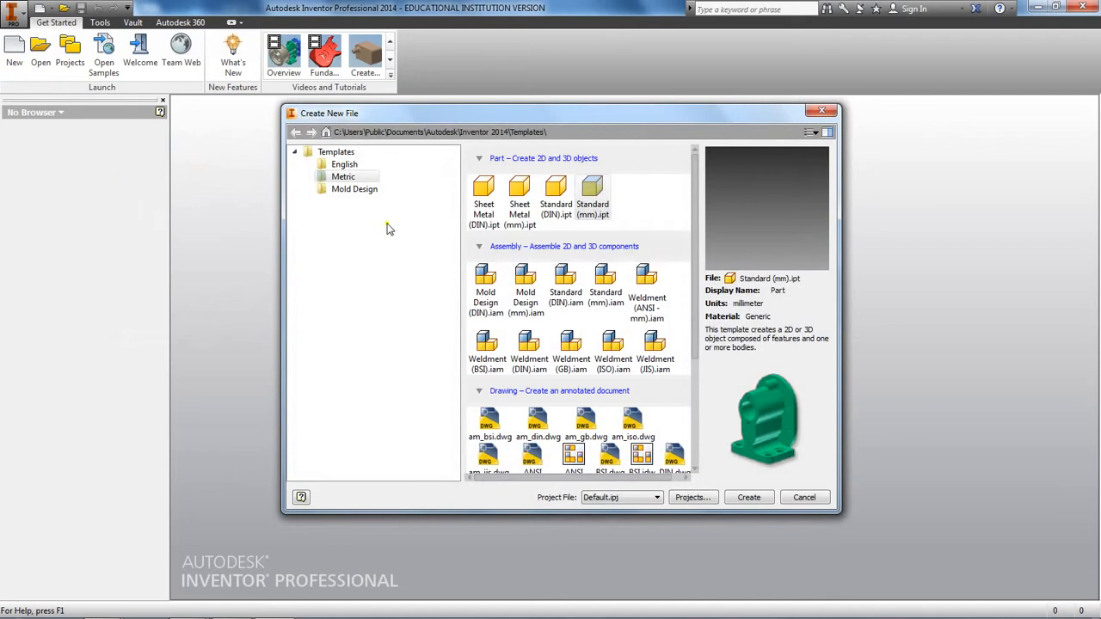
{"action": "left_click", "coordinate": [344, 178]}
{"action": "left_click", "coordinate": [593, 191]}
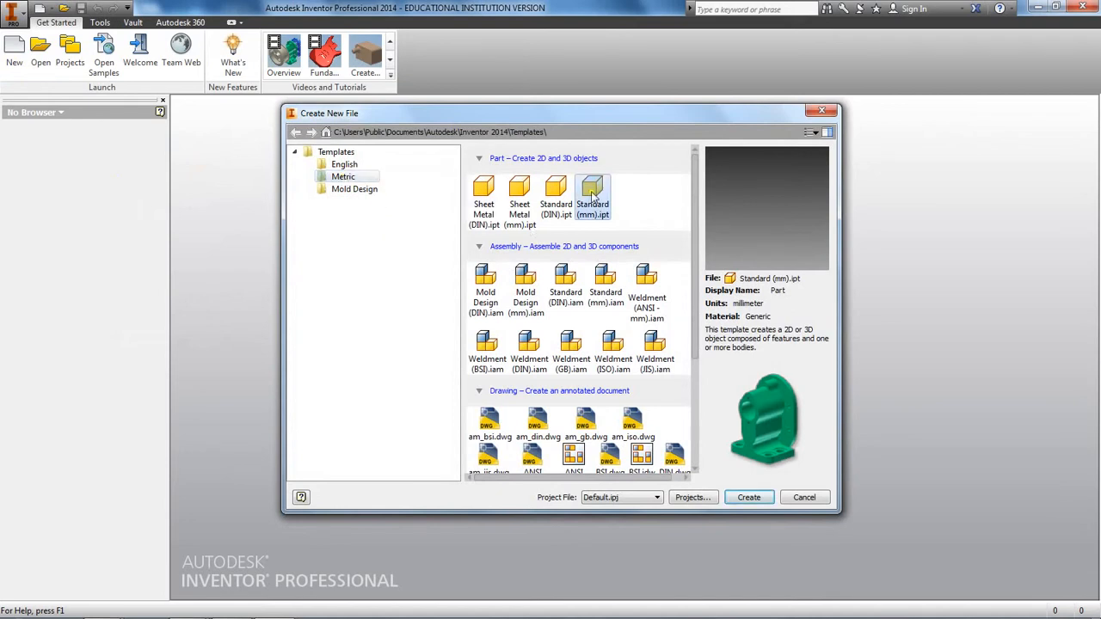
{"action": "left_click", "coordinate": [748, 498]}
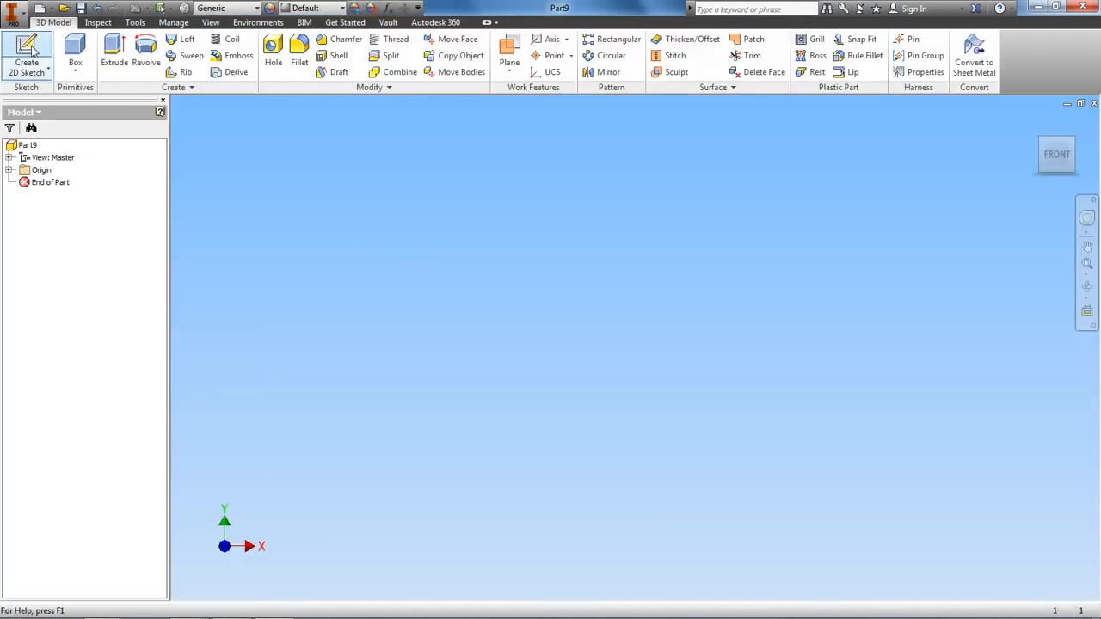
Start a 2D sketch on the XY origin plane.
{"action": "left_click", "coordinate": [33, 52]}
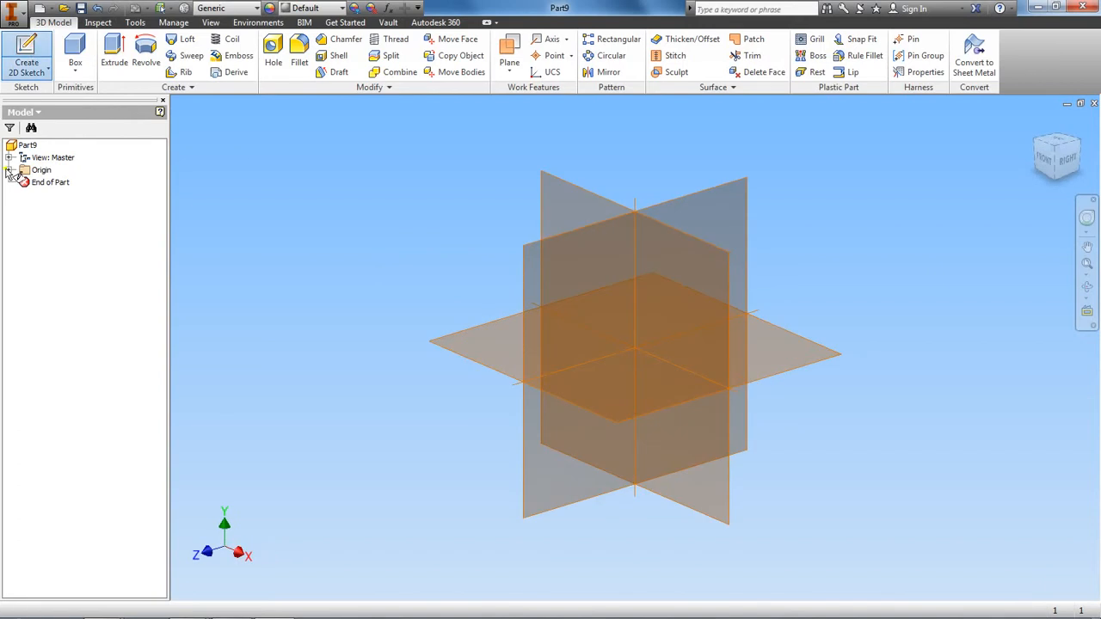
{"action": "left_click", "coordinate": [8, 170]}
{"action": "left_click", "coordinate": [57, 215]}
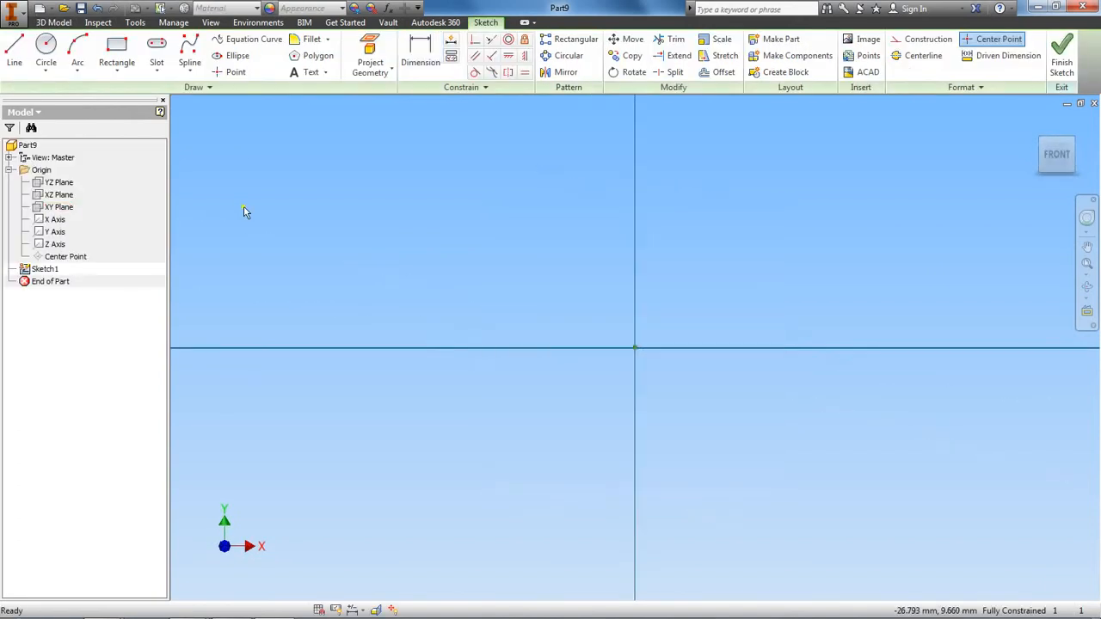
Sketch a 20 mm diameter circle centred on the origin.
{"action": "left_click", "coordinate": [47, 45]}
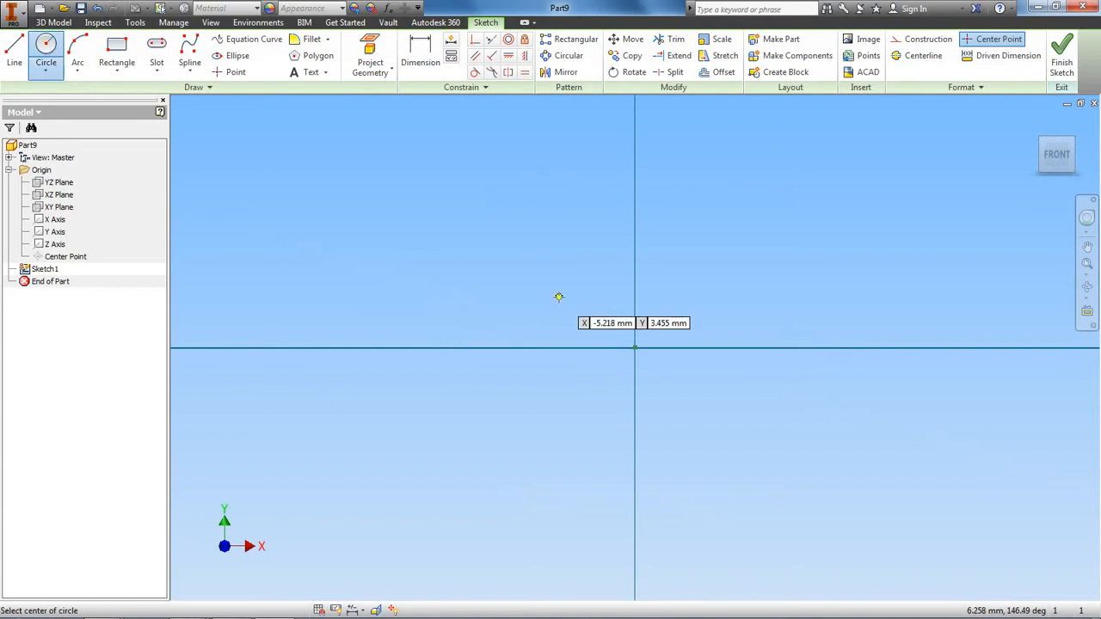
{"action": "left_click", "coordinate": [634, 348]}
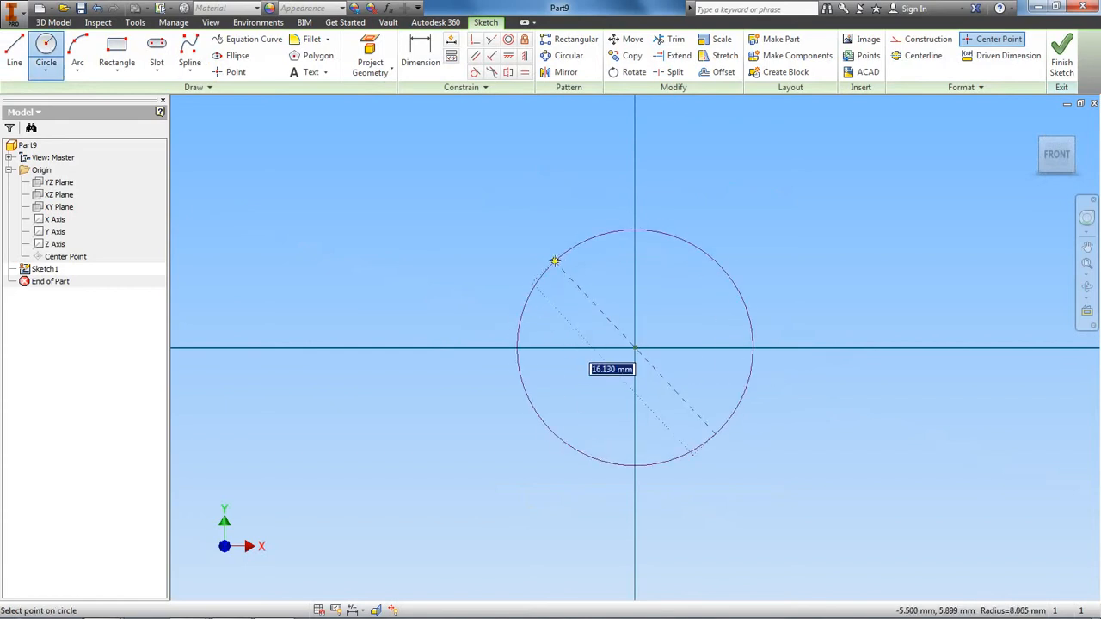
{"action": "type", "text": "20"}
{"action": "key", "text": "Return"}
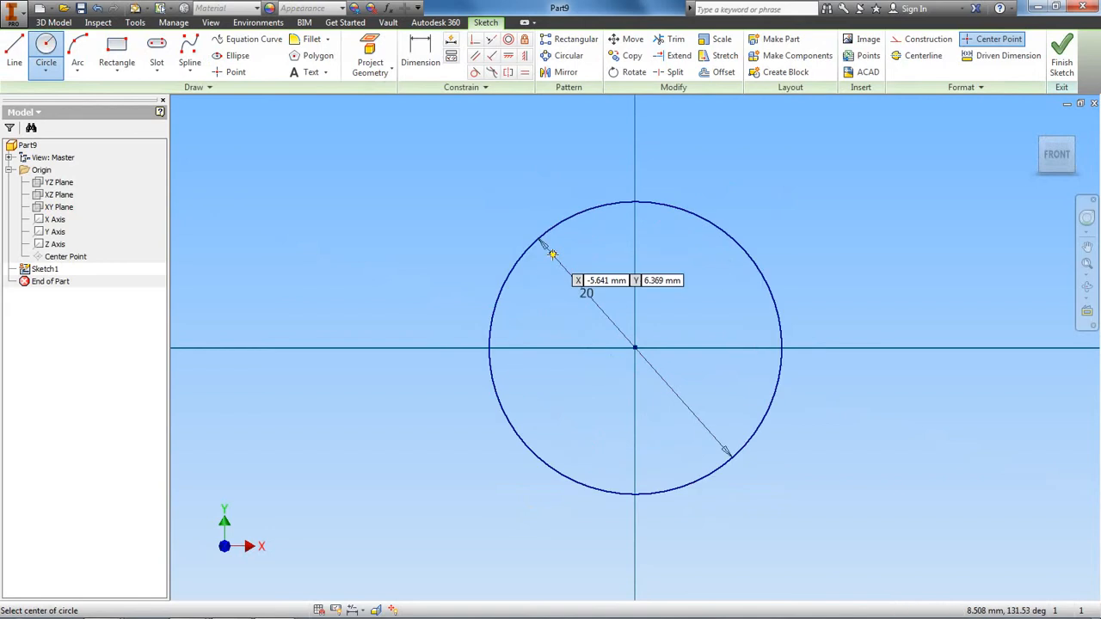
{"action": "right_click", "coordinate": [853, 214]}
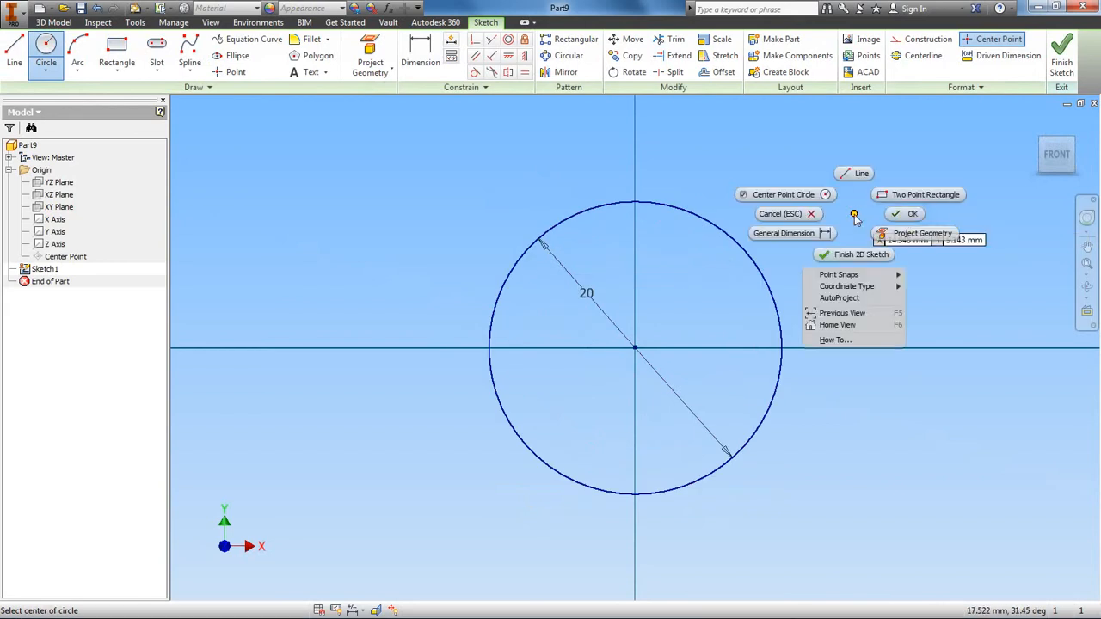
{"action": "left_click", "coordinate": [902, 214]}
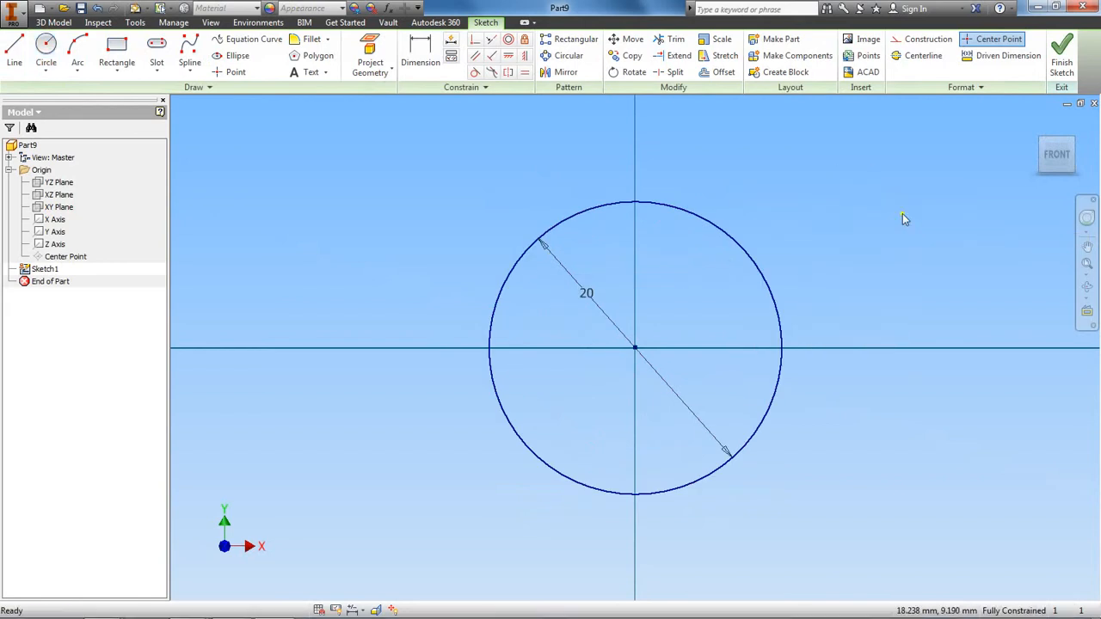
Finish the sketch and extrude the circle 10 mm into a solid cylinder.
{"action": "left_click", "coordinate": [1064, 53]}
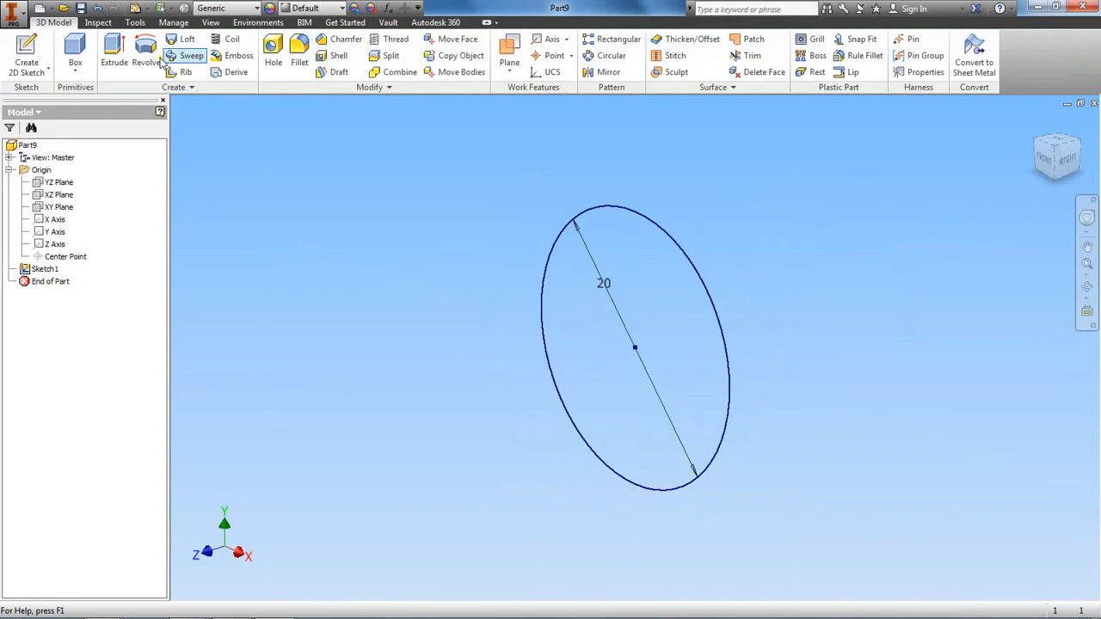
{"action": "left_click", "coordinate": [114, 56]}
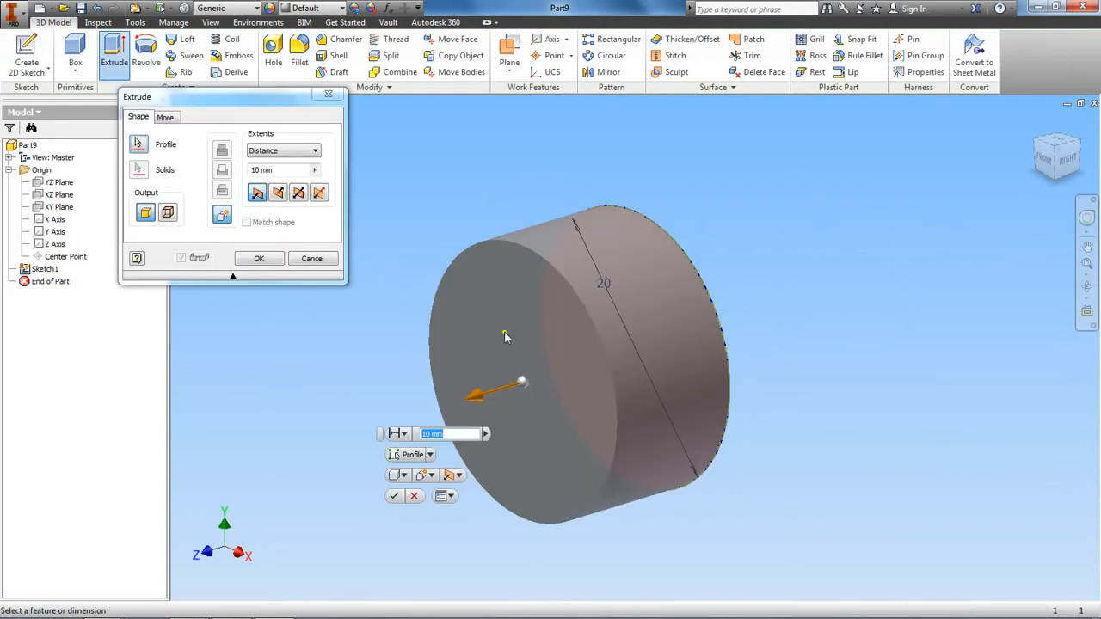
{"action": "left_click", "coordinate": [394, 496]}
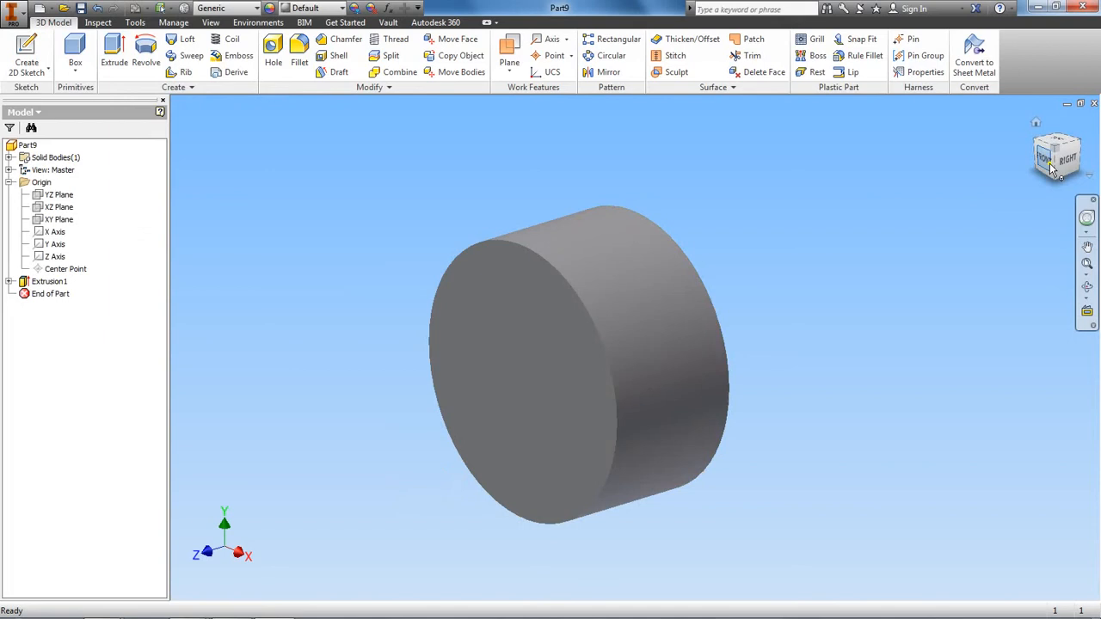
Examine the cylinder's curved side face and both flat end faces from several directions.
{"action": "left_click_drag", "start_coordinate": [1050, 165], "coordinate": [1057, 93]}
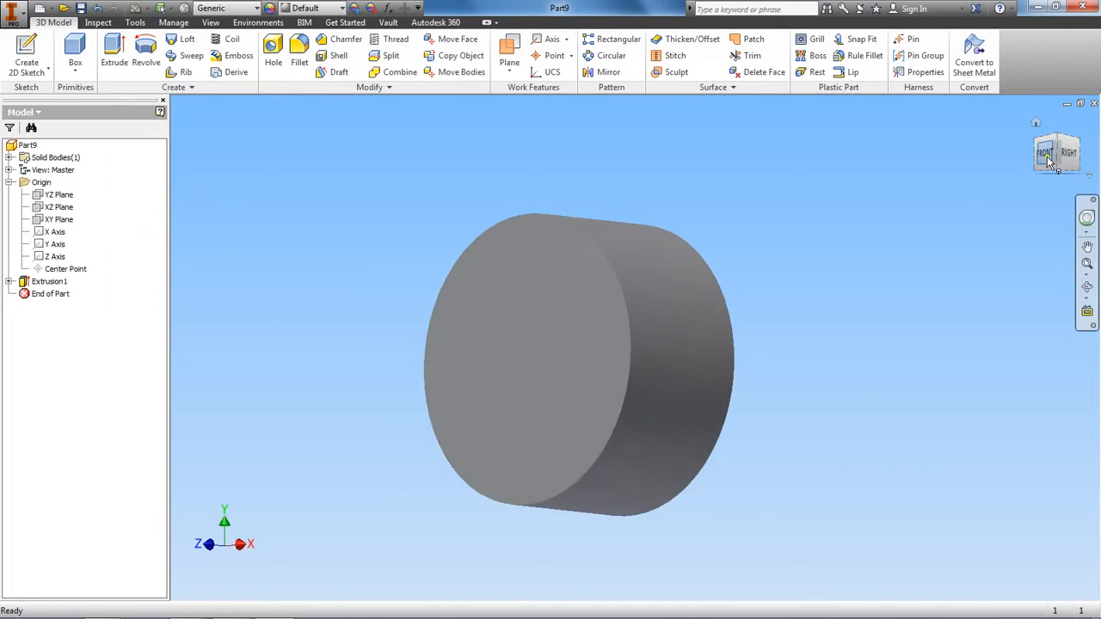
{"action": "left_click", "coordinate": [1046, 159]}
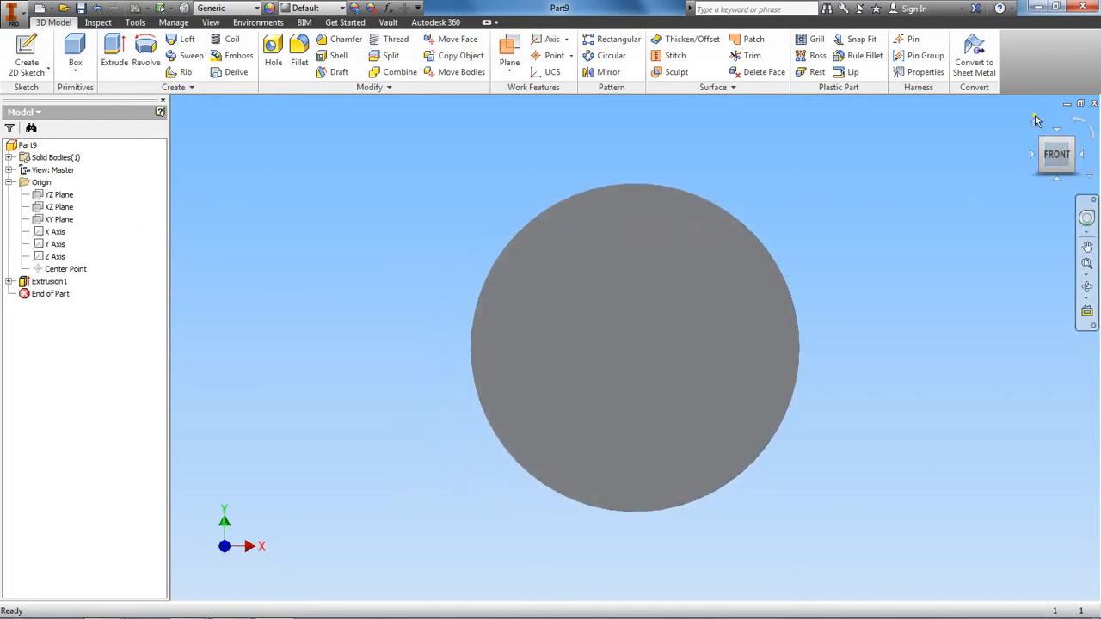
{"action": "left_click", "coordinate": [1035, 122]}
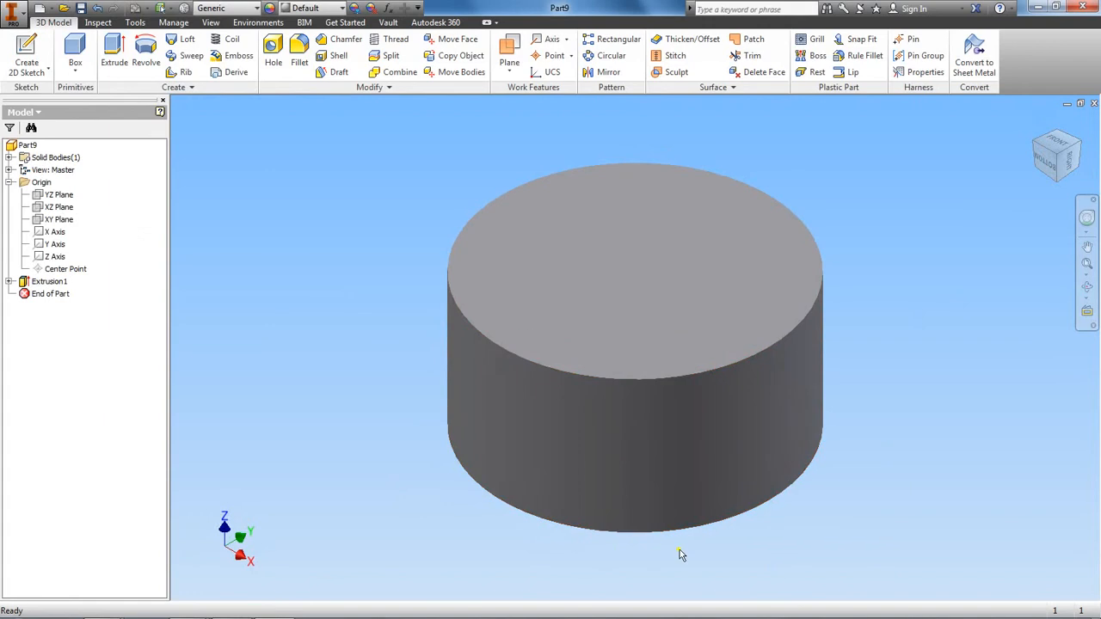
{"action": "right_click", "coordinate": [672, 433]}
{"action": "left_click", "coordinate": [685, 434]}
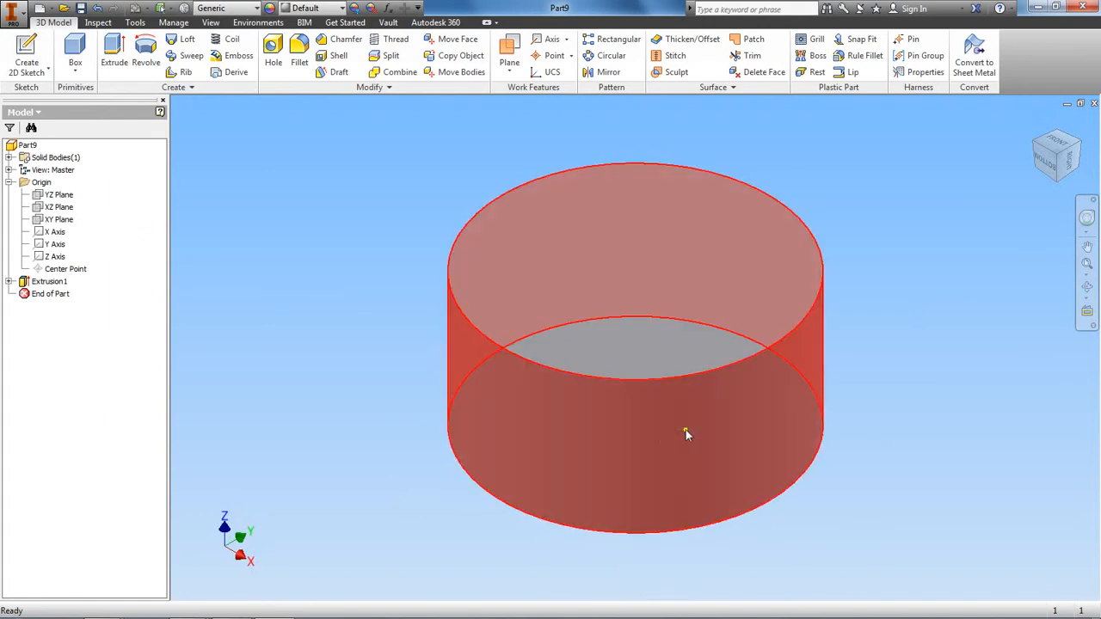
{"action": "left_click", "coordinate": [660, 440]}
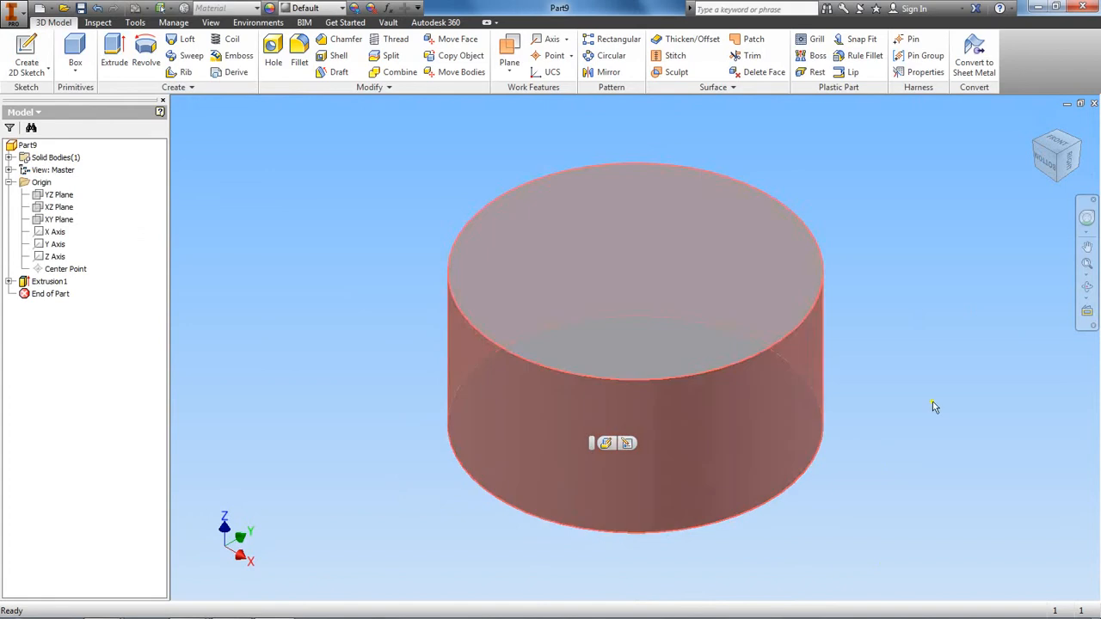
{"action": "left_click", "coordinate": [934, 406]}
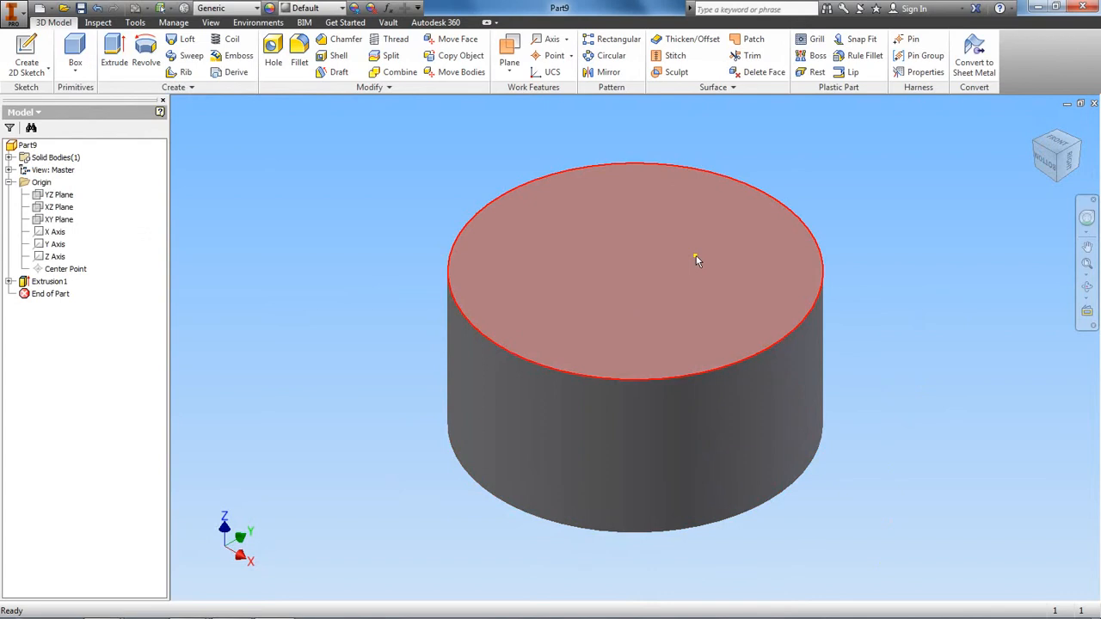
{"action": "left_click_drag", "start_coordinate": [1059, 153], "coordinate": [1032, 98]}
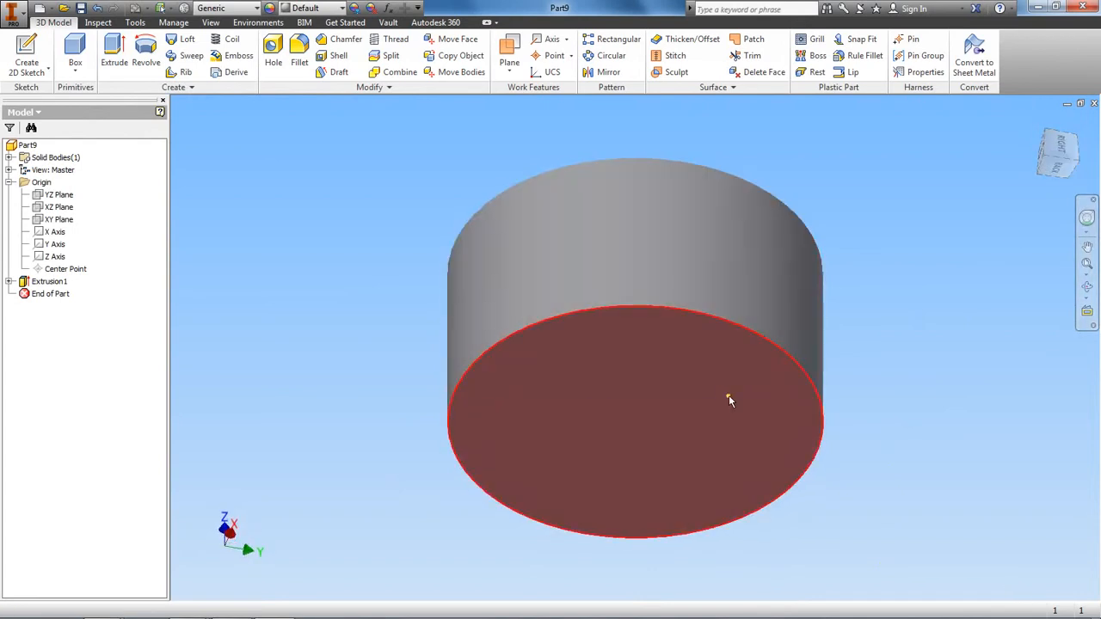
Try to start a new sketch on the cylinder's curved side face.
{"action": "right_click", "coordinate": [658, 246]}
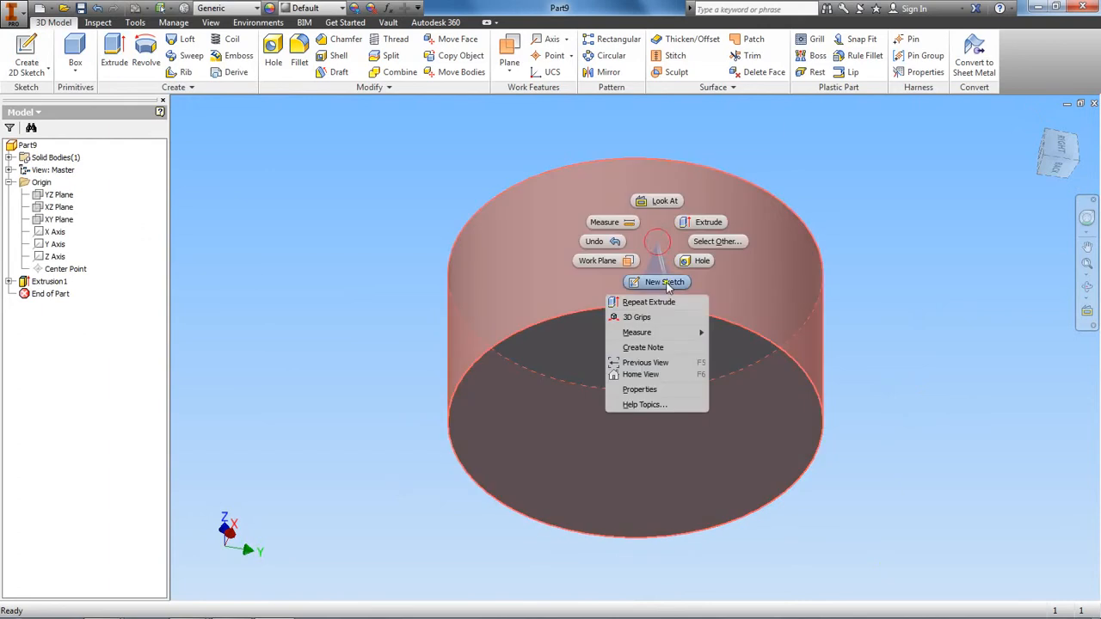
{"action": "left_click", "coordinate": [664, 282]}
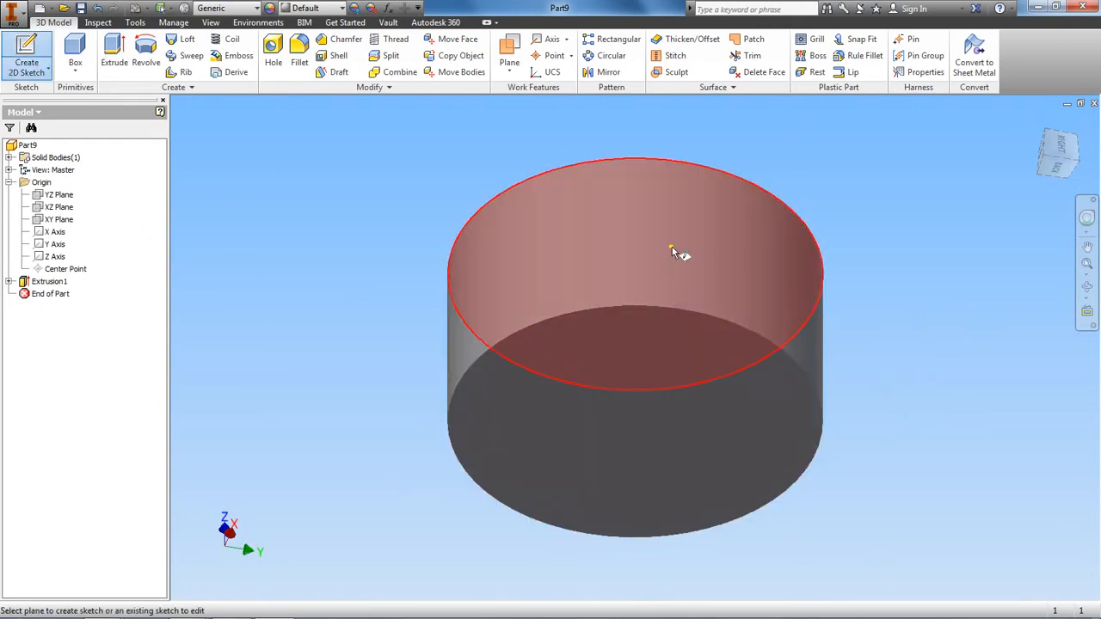
{"action": "right_click", "coordinate": [791, 123]}
{"action": "left_click", "coordinate": [726, 127]}
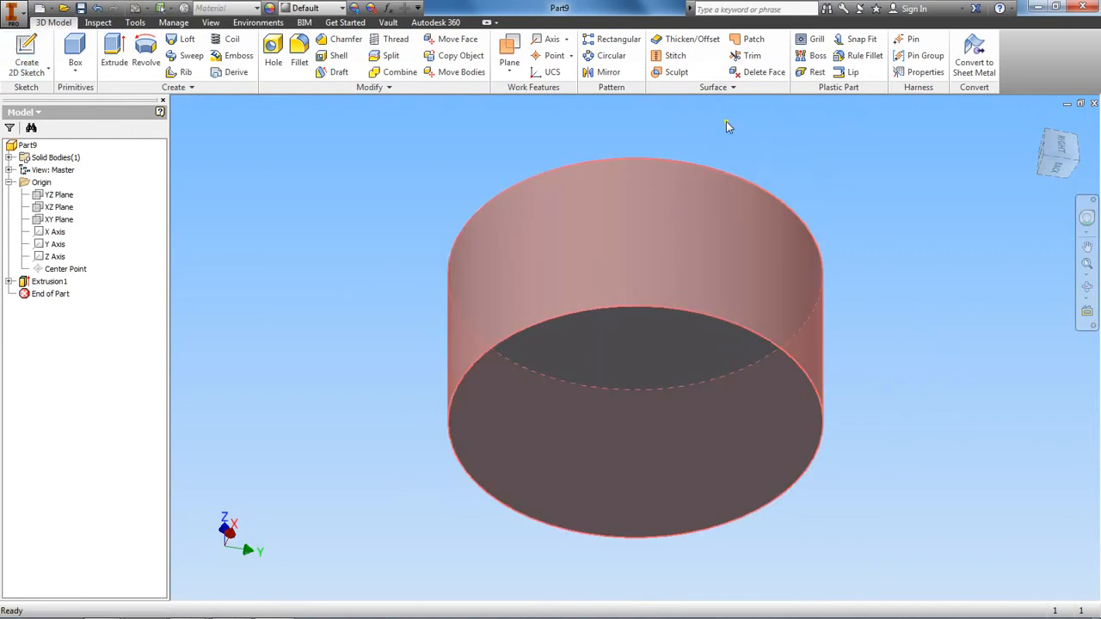
Try a new sketch on the cylinder's flat back face and undo it.
{"action": "right_click", "coordinate": [630, 372]}
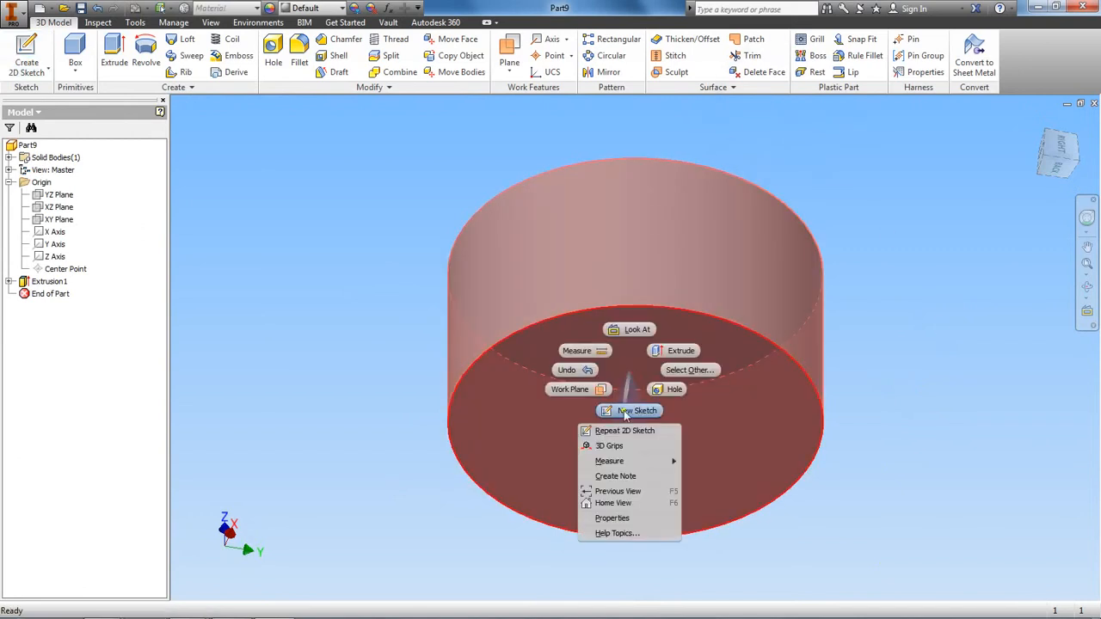
{"action": "left_click", "coordinate": [941, 336]}
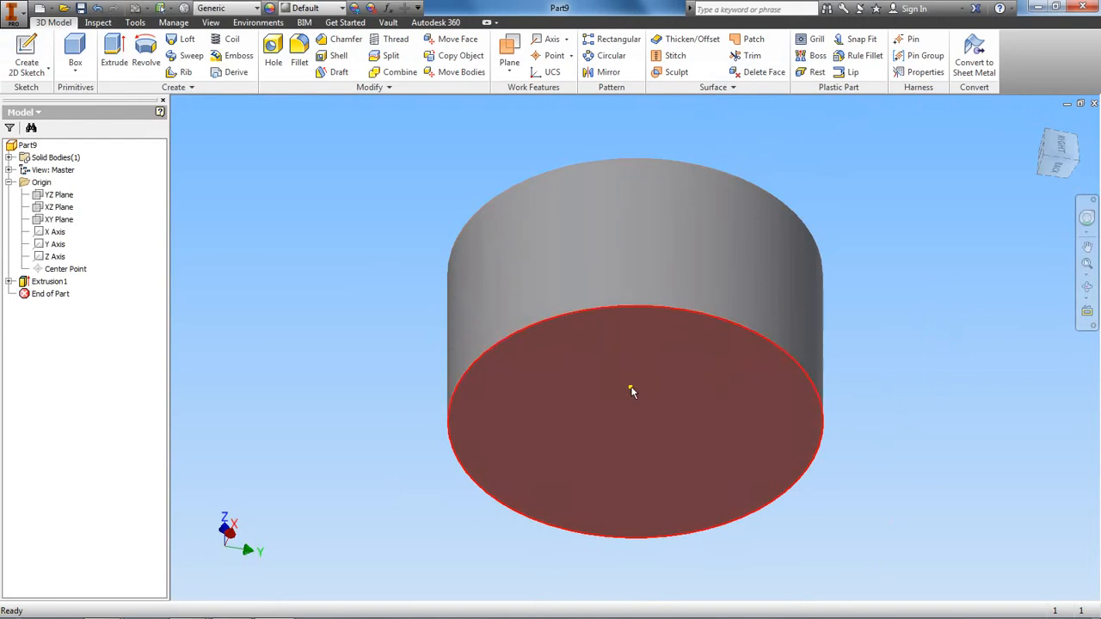
{"action": "right_click", "coordinate": [630, 388]}
{"action": "left_click", "coordinate": [634, 426]}
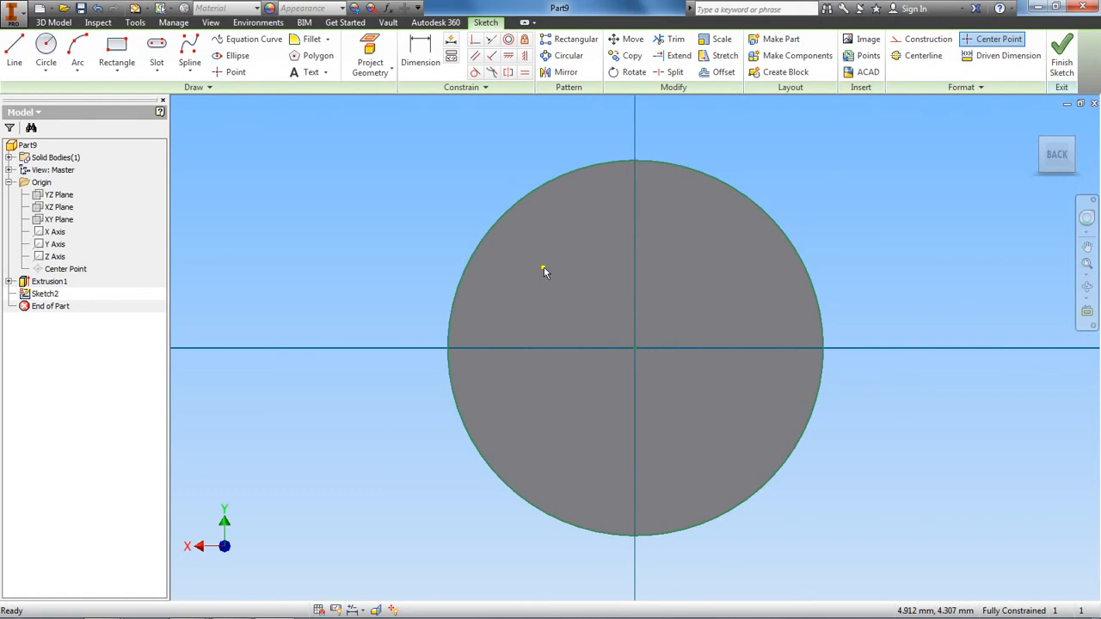
{"action": "key", "text": "ctrl+z"}
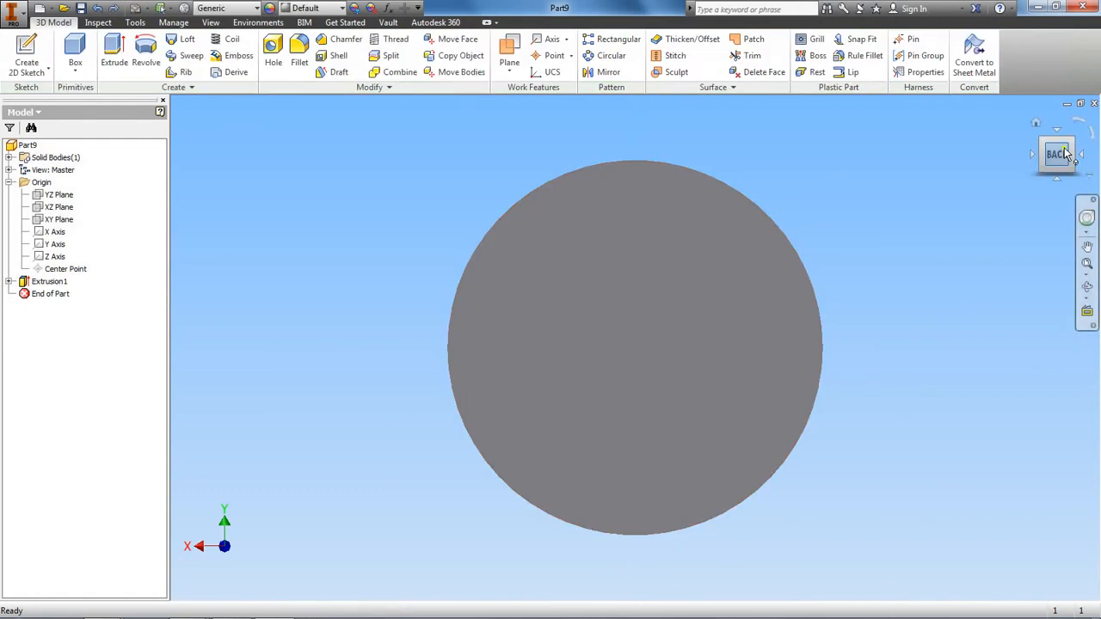
Turn on the visibility of the YZ origin plane running through the cylinder.
{"action": "mouse_move", "coordinate": [1067, 153]}
{"action": "left_mouse_down"}
{"action": "mouse_move", "coordinate": [1065, 174]}
{"action": "mouse_move", "coordinate": [1056, 160]}
{"action": "left_mouse_up"}
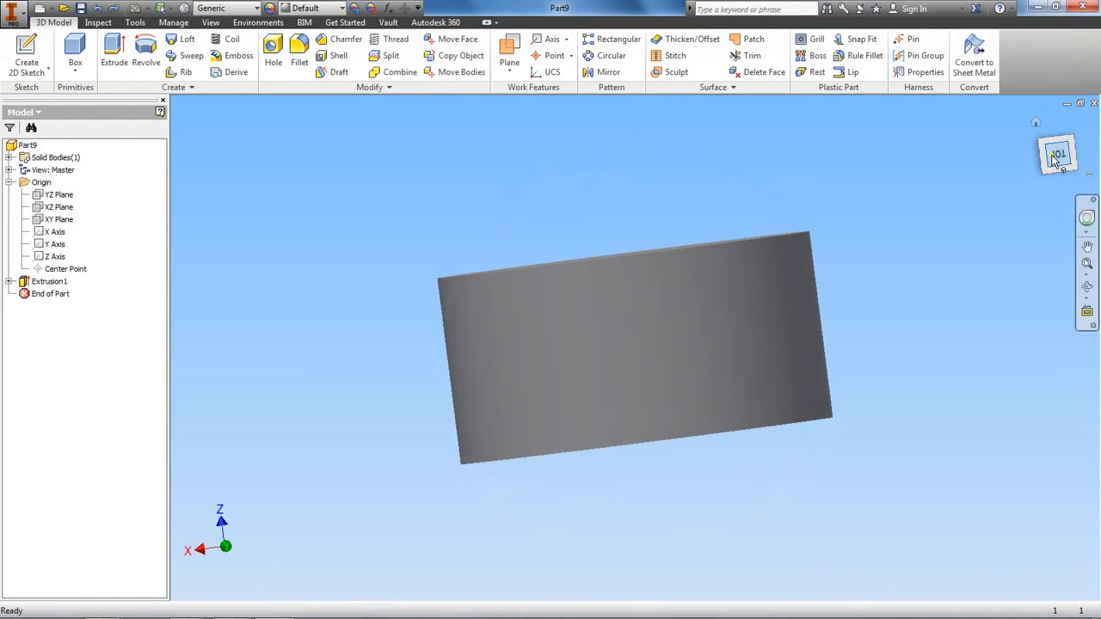
{"action": "left_click", "coordinate": [1036, 126]}
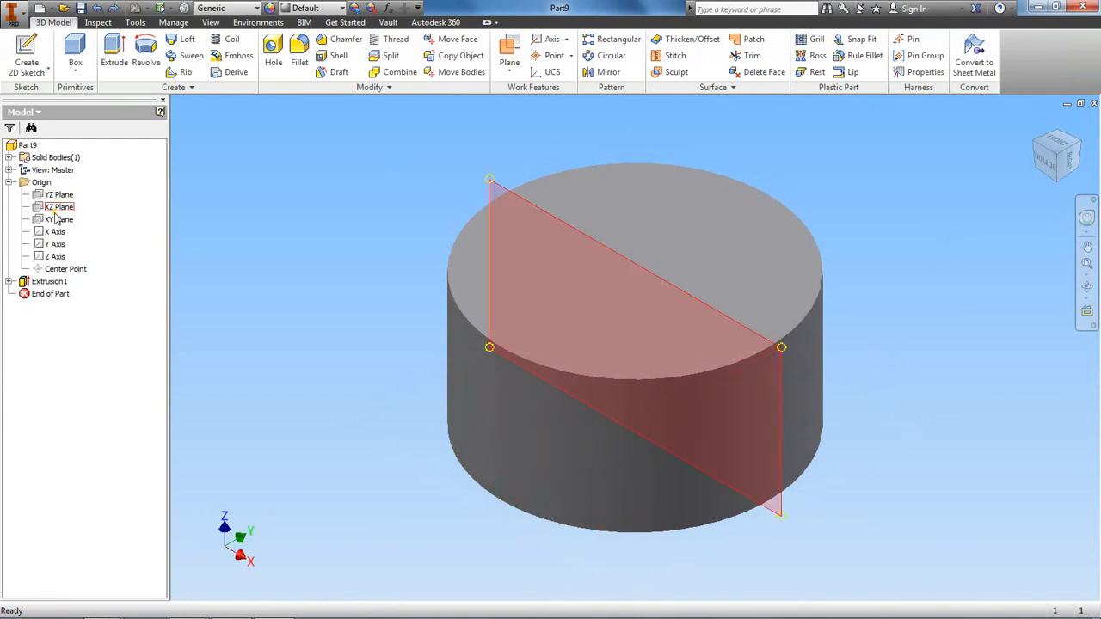
{"action": "left_click", "coordinate": [1060, 142]}
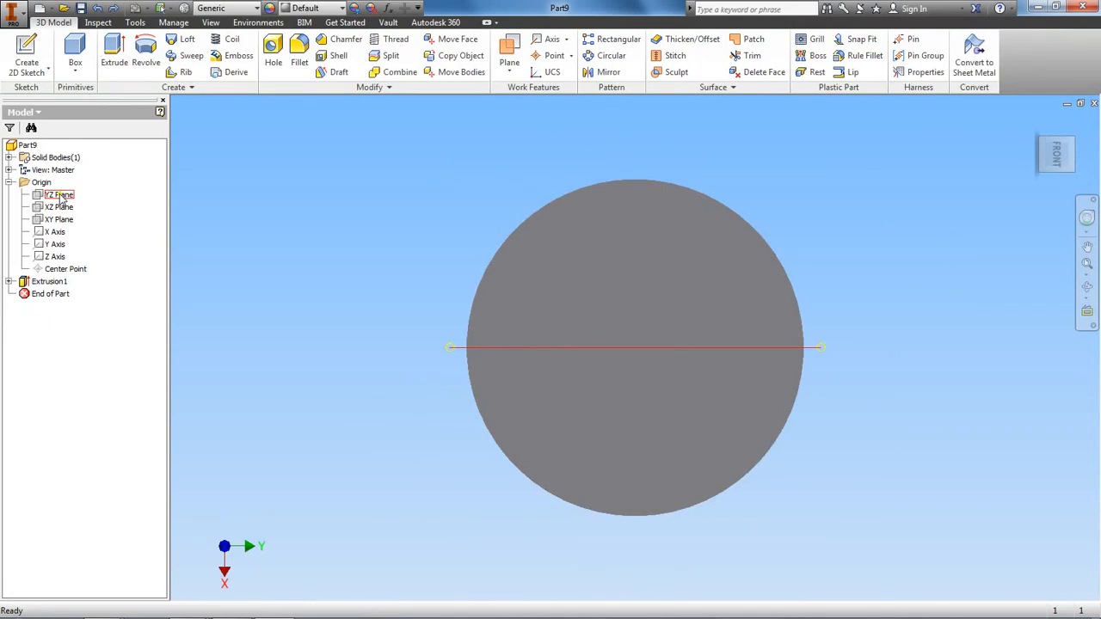
{"action": "right_click", "coordinate": [62, 198]}
{"action": "left_click", "coordinate": [85, 277]}
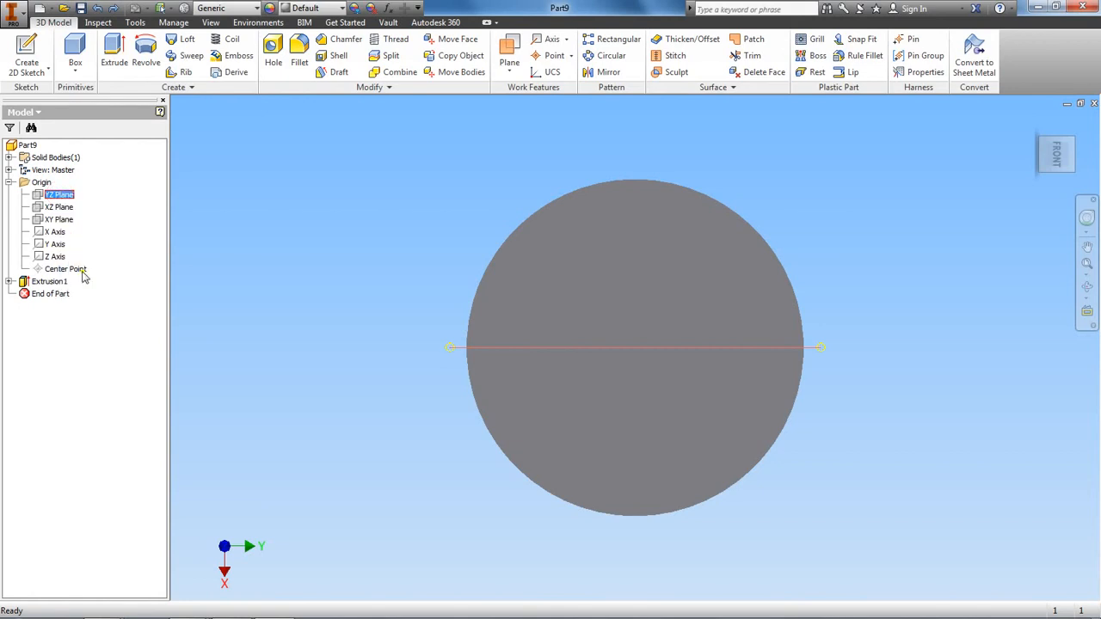
{"action": "left_click", "coordinate": [1033, 102]}
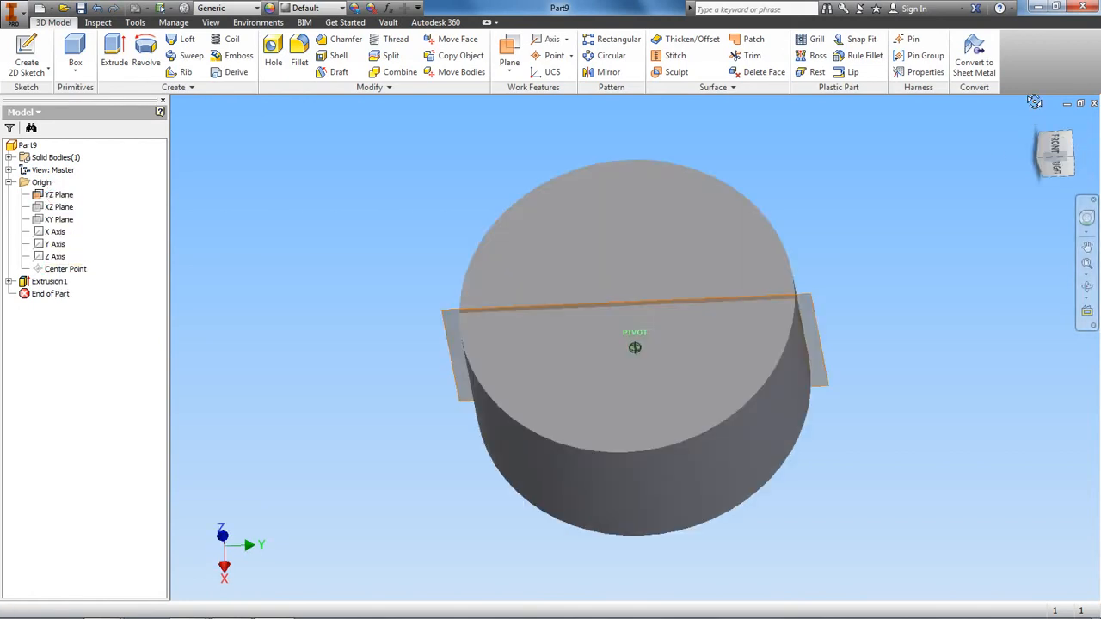
{"action": "left_click_drag", "start_coordinate": [1033, 101], "coordinate": [1059, 221]}
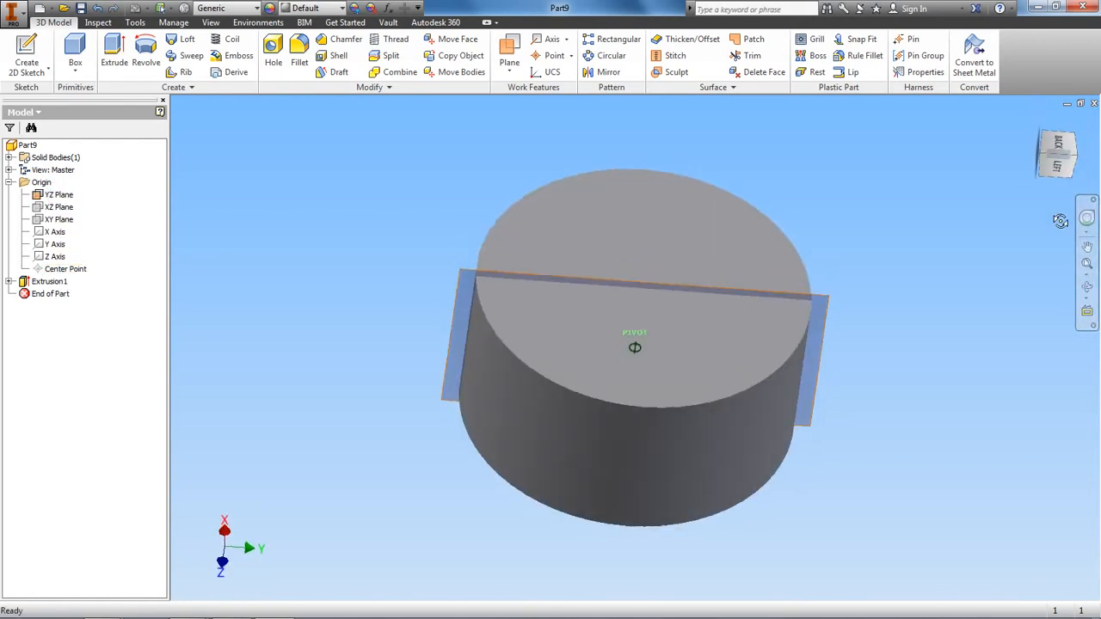
{"action": "left_click", "coordinate": [509, 71]}
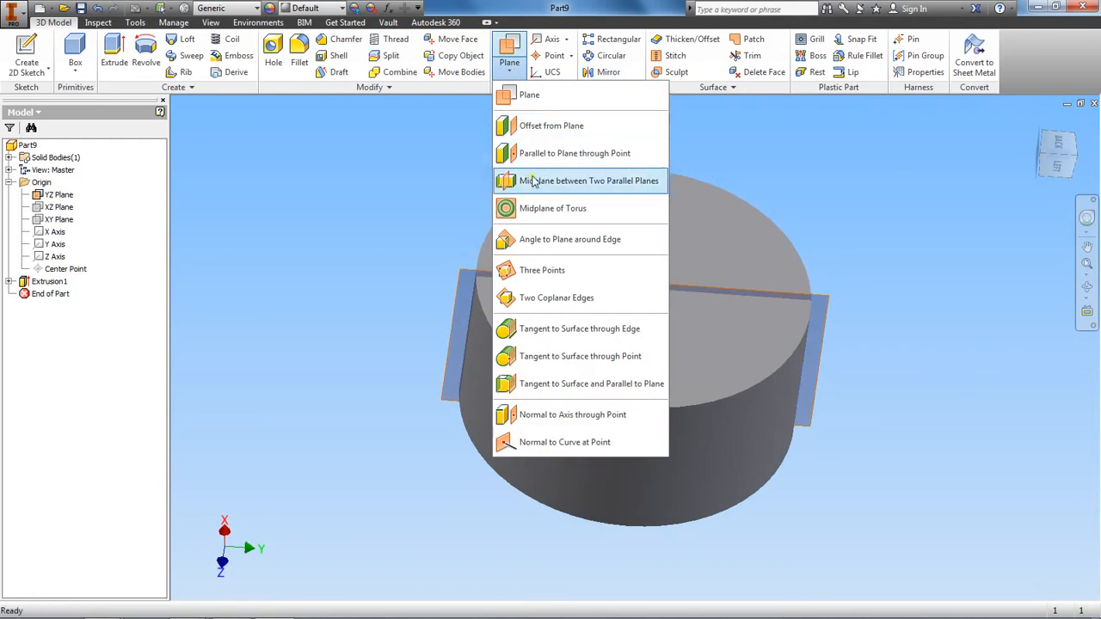
{"action": "left_click", "coordinate": [555, 384]}
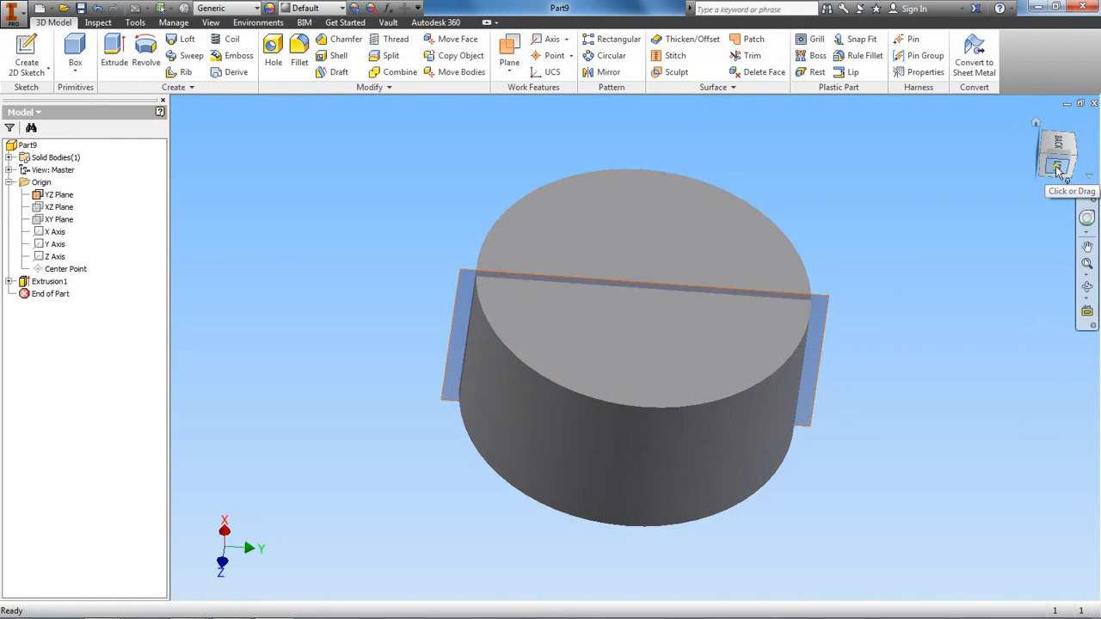
Create a work plane parallel to the YZ origin plane and tangent to the cylinder's curved side face.
{"action": "left_click", "coordinate": [827, 297]}
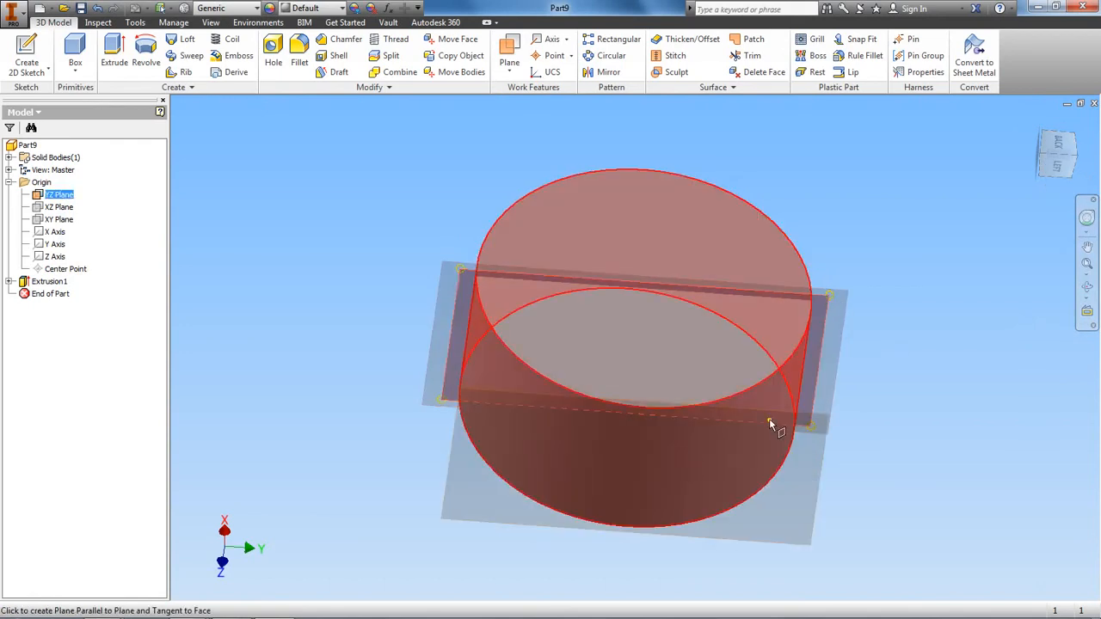
{"action": "left_click", "coordinate": [1063, 162]}
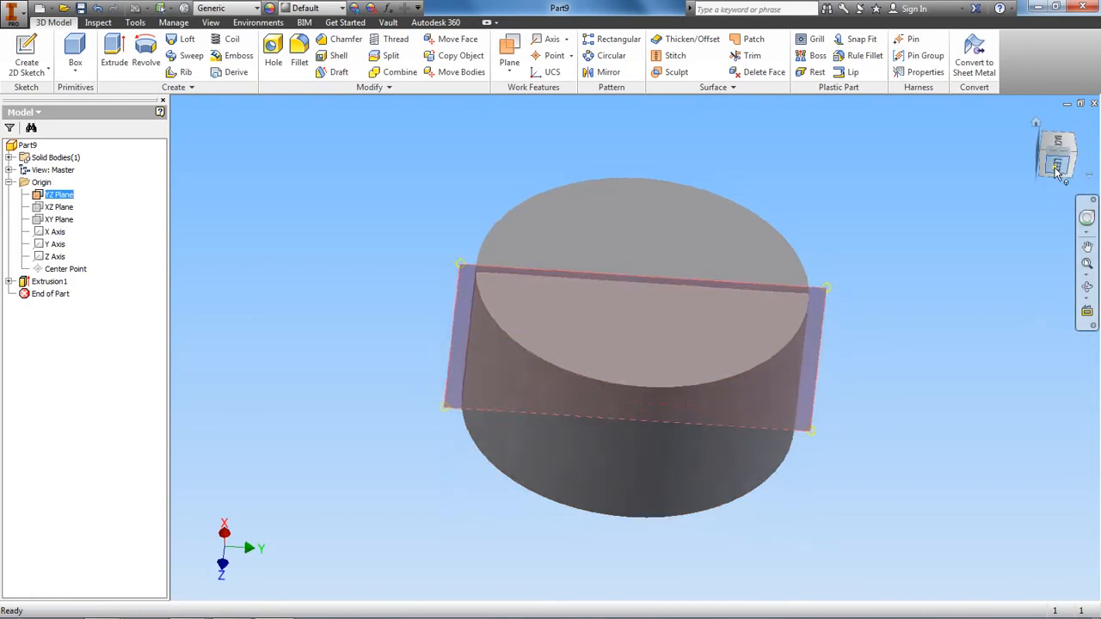
{"action": "left_click", "coordinate": [1066, 168]}
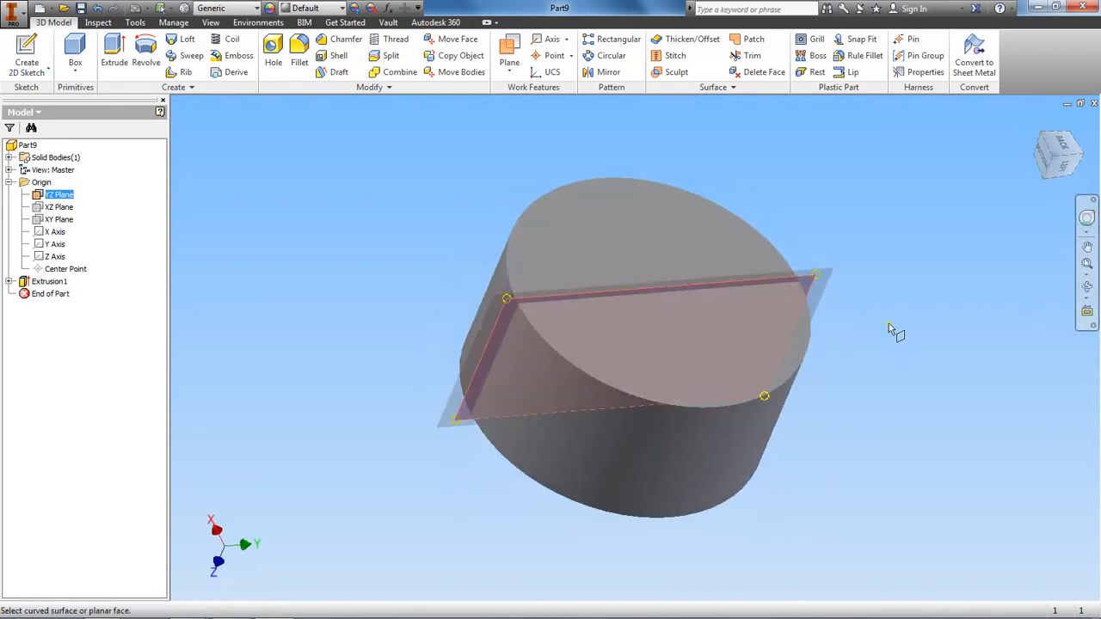
{"action": "left_click", "coordinate": [722, 449]}
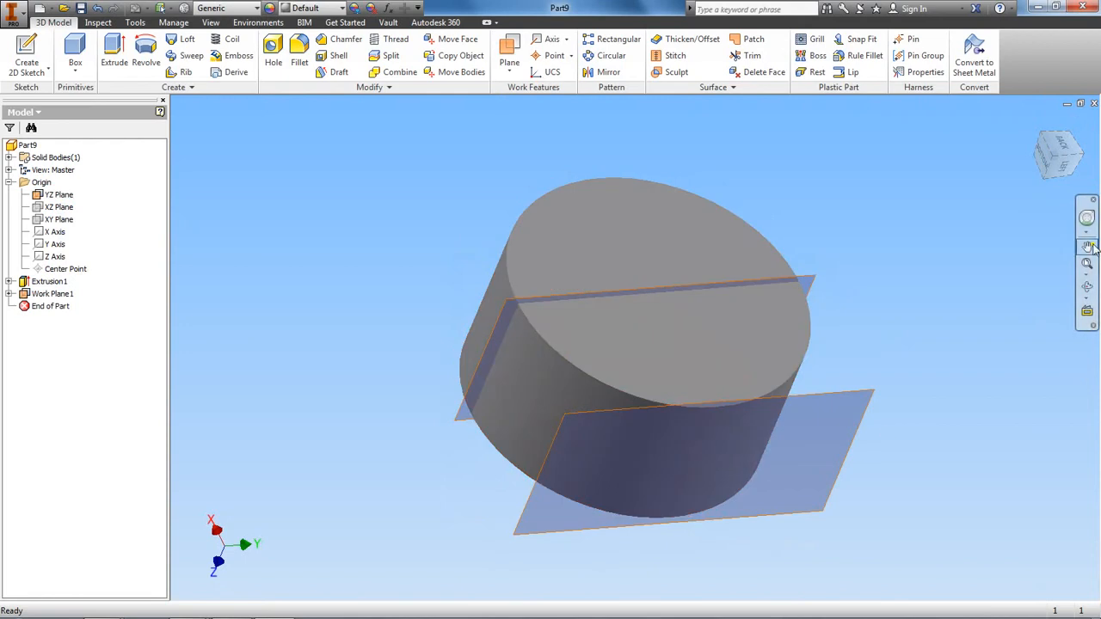
Start a new 2D sketch on the work plane tangent to the cylinder's curved face.
{"action": "left_click", "coordinate": [1060, 142]}
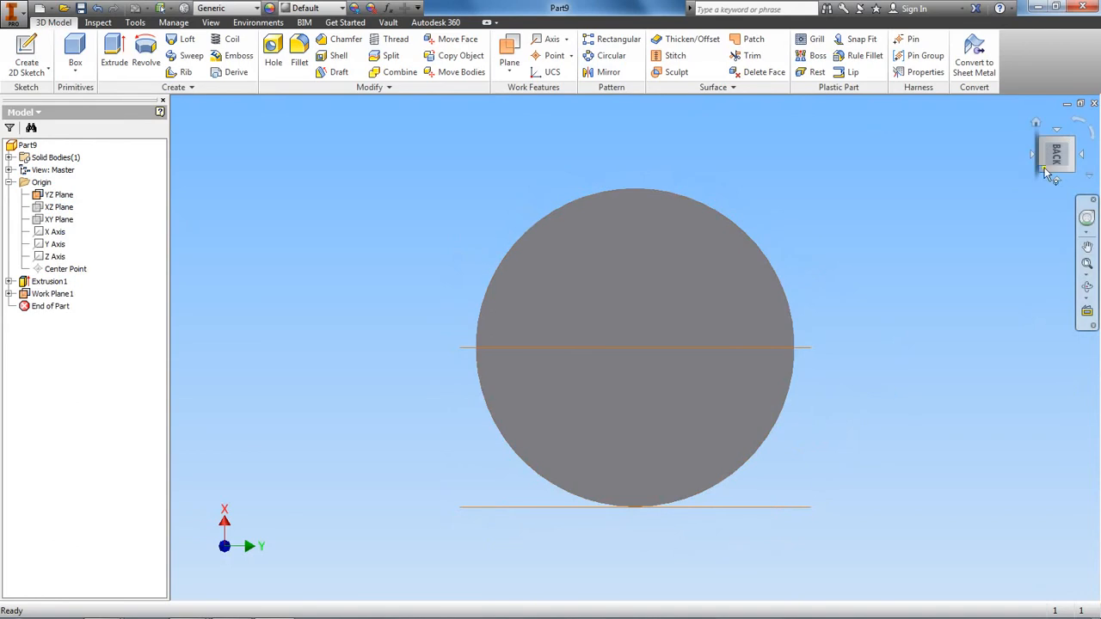
{"action": "left_click_drag", "start_coordinate": [1060, 155], "coordinate": [1078, 592]}
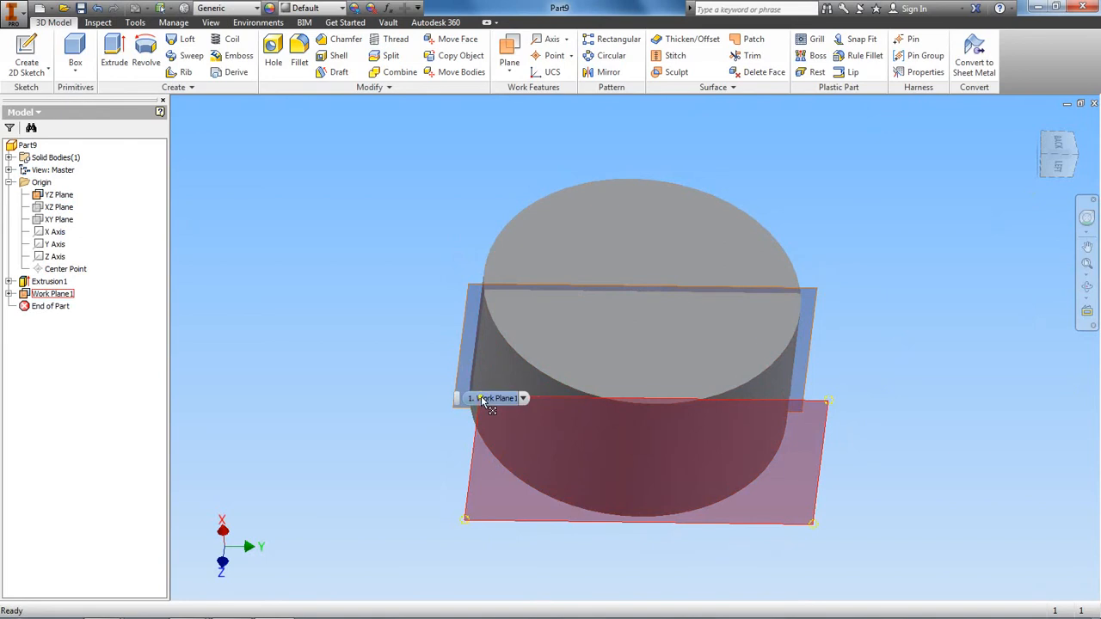
{"action": "right_click", "coordinate": [504, 469]}
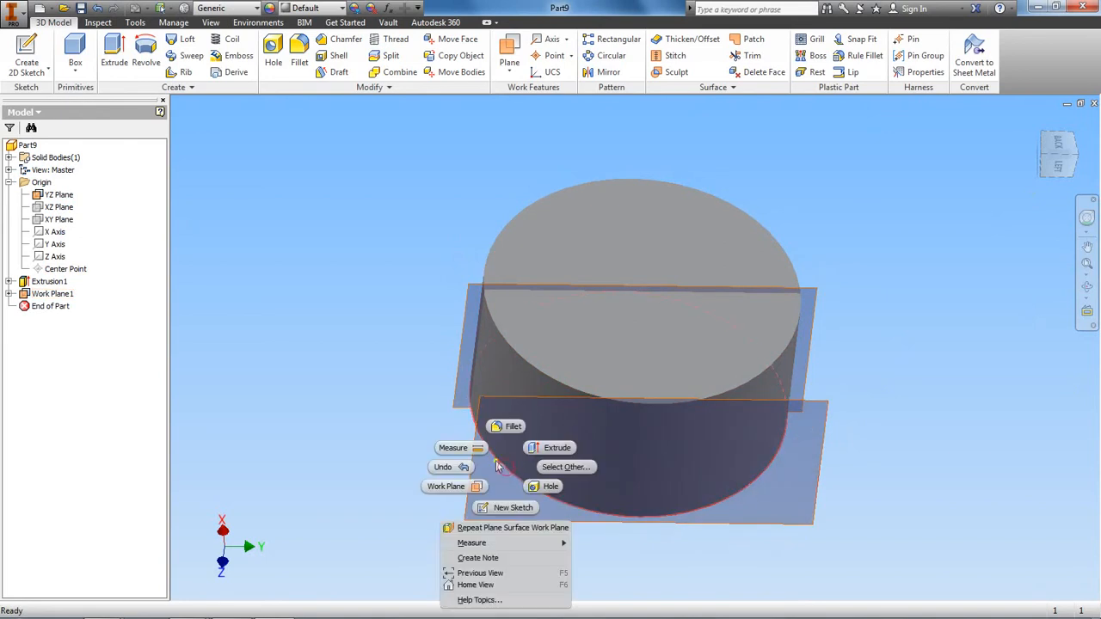
{"action": "left_click", "coordinate": [492, 407]}
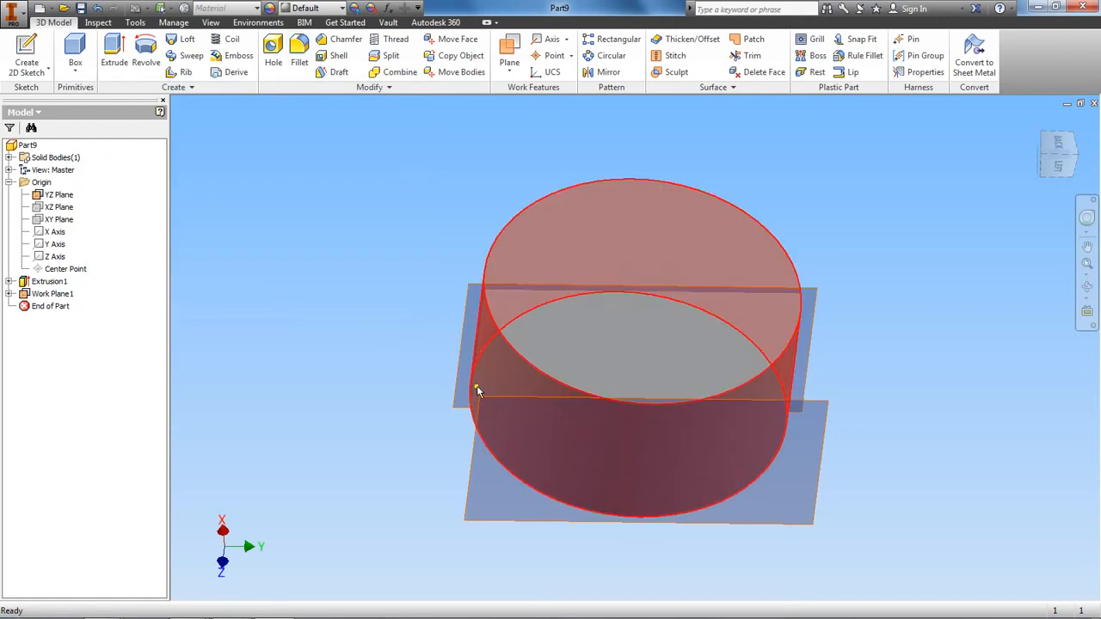
{"action": "right_click", "coordinate": [480, 398]}
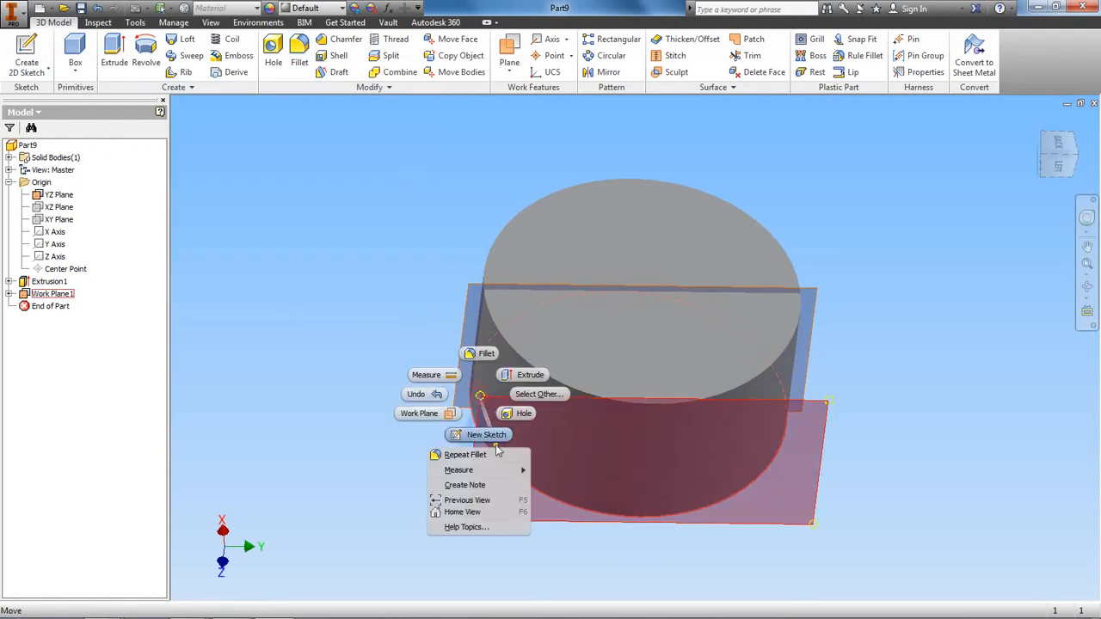
{"action": "left_click", "coordinate": [495, 440]}
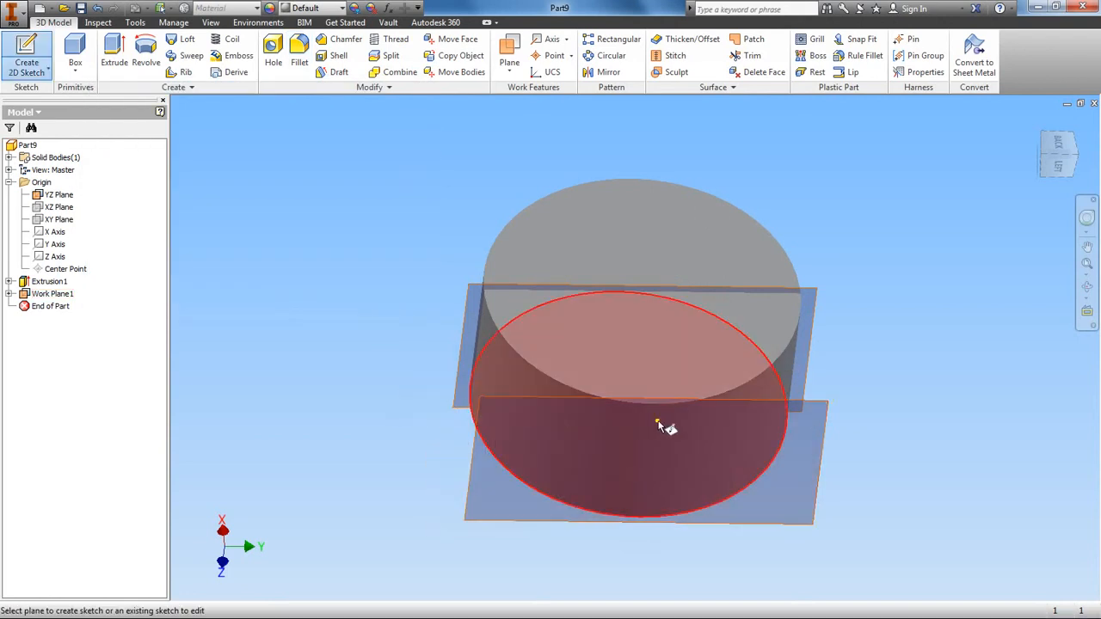
{"action": "left_click", "coordinate": [480, 398]}
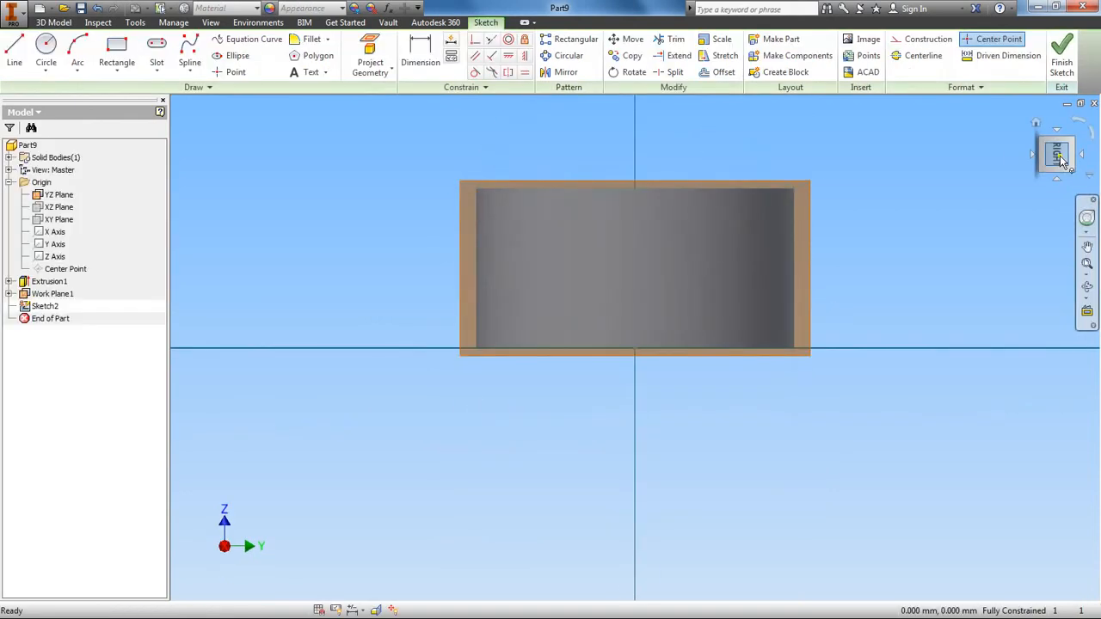
Sketch a centre-point circle of 5 mm diameter on the tangent plane, centred on the vertical axis above the origin.
{"action": "mouse_move", "coordinate": [1059, 174]}
{"action": "left_mouse_down"}
{"action": "mouse_move", "coordinate": [693, 140]}
{"action": "mouse_move", "coordinate": [1099, 159]}
{"action": "left_mouse_up"}
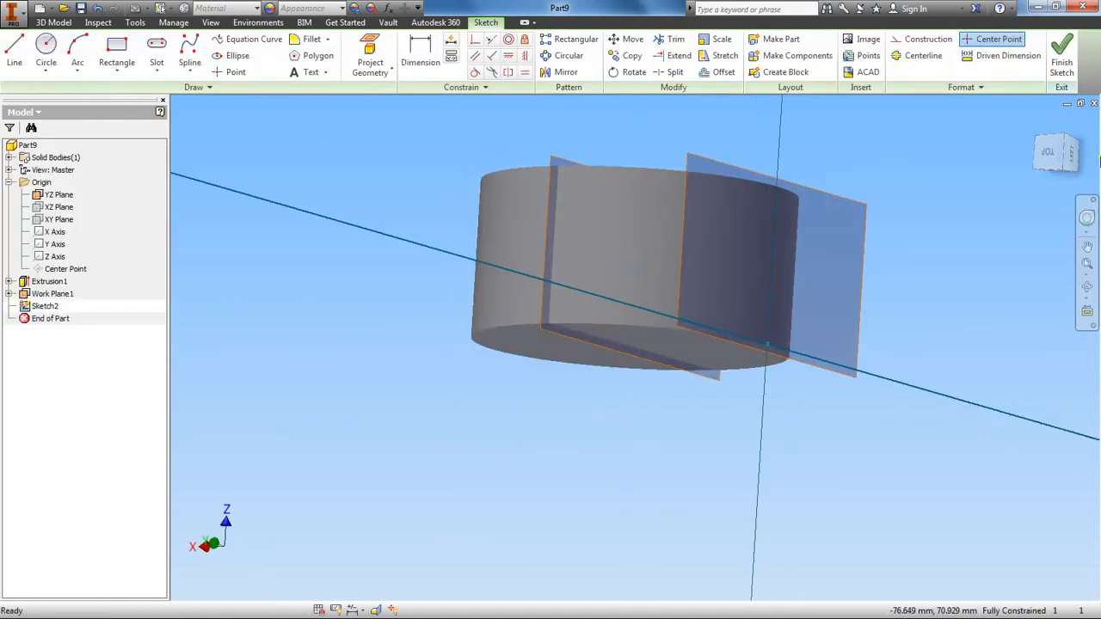
{"action": "left_click", "coordinate": [1060, 153]}
{"action": "left_click", "coordinate": [1064, 154]}
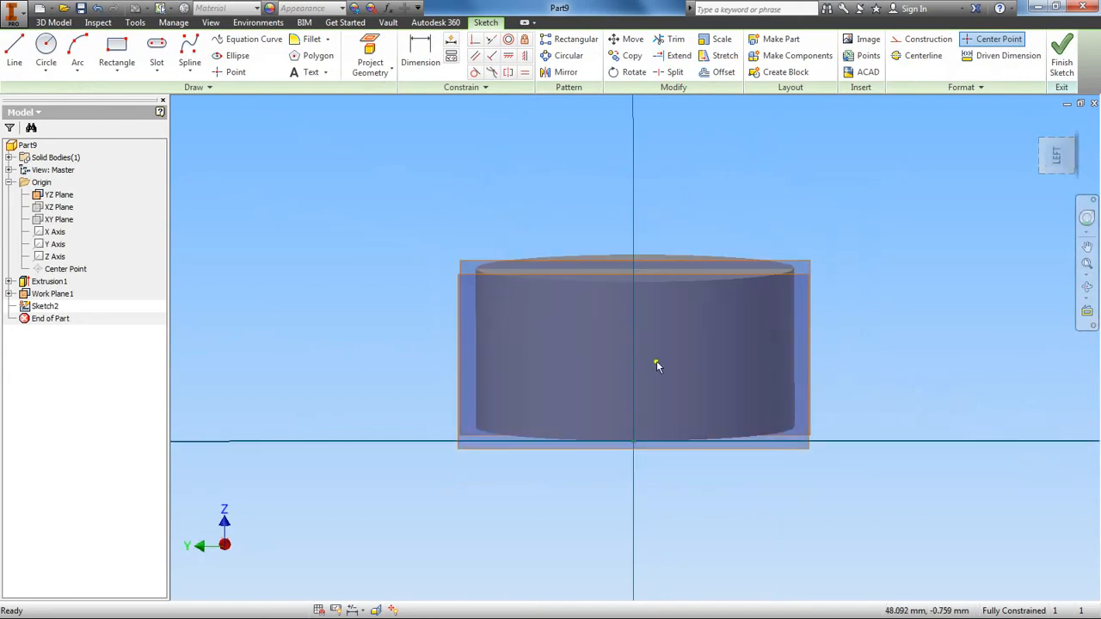
{"action": "left_click", "coordinate": [50, 73]}
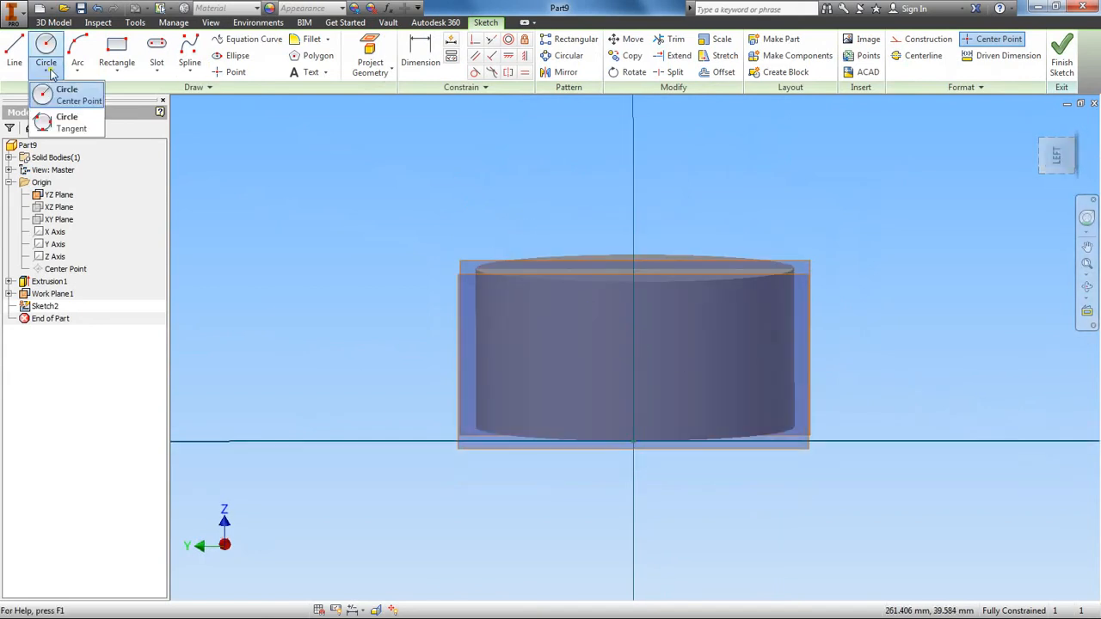
{"action": "left_click", "coordinate": [53, 91]}
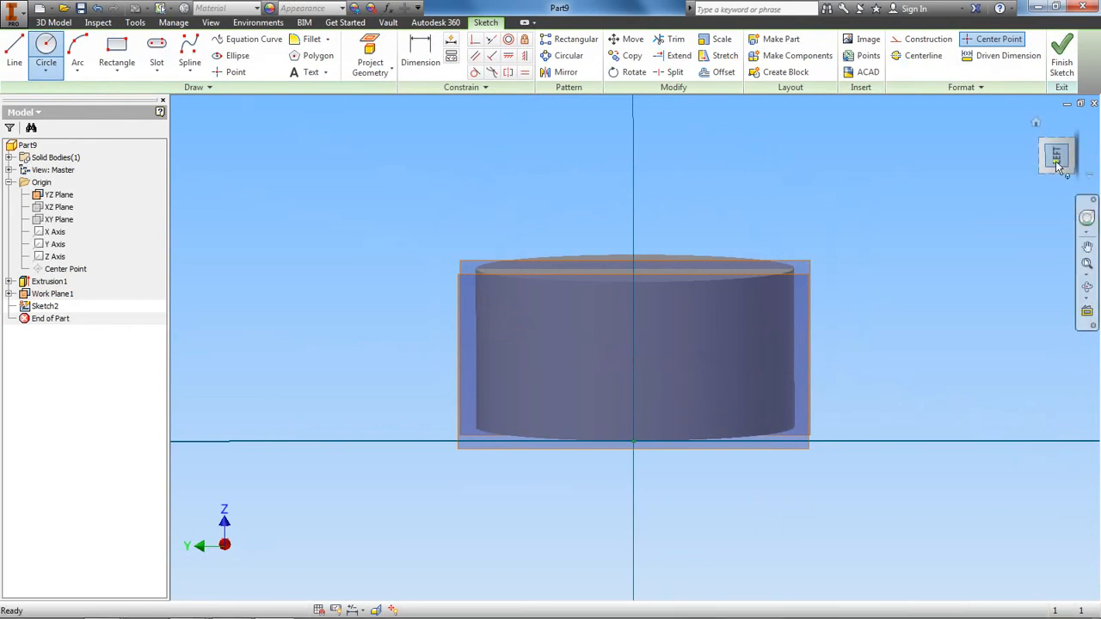
{"action": "left_click", "coordinate": [632, 356]}
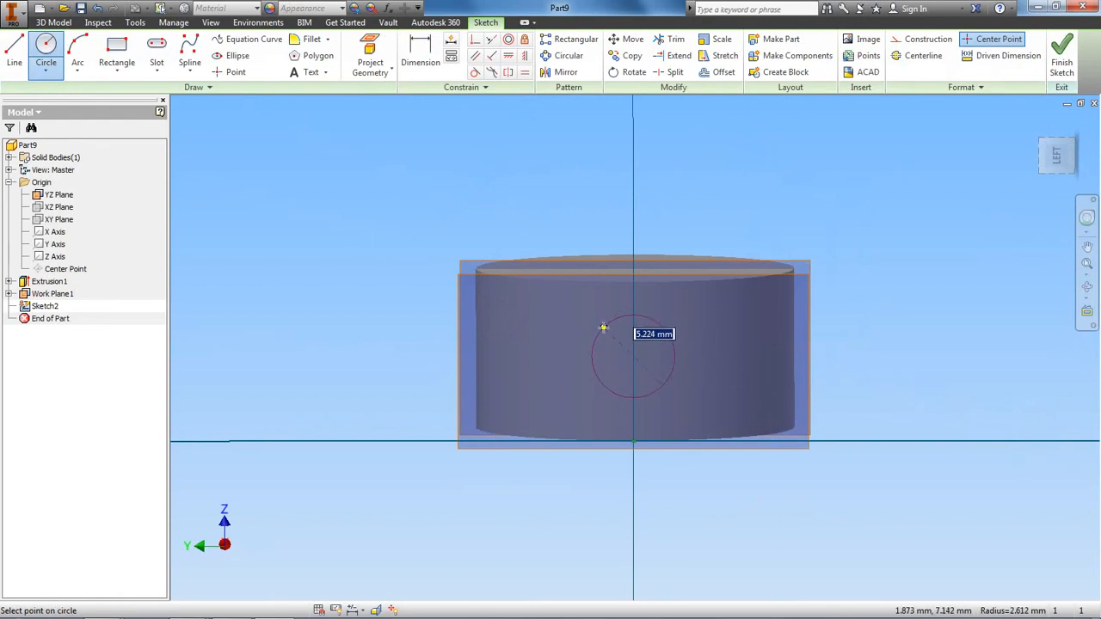
{"action": "type", "text": "5"}
{"action": "key", "text": "Return"}
{"action": "right_click", "coordinate": [963, 275]}
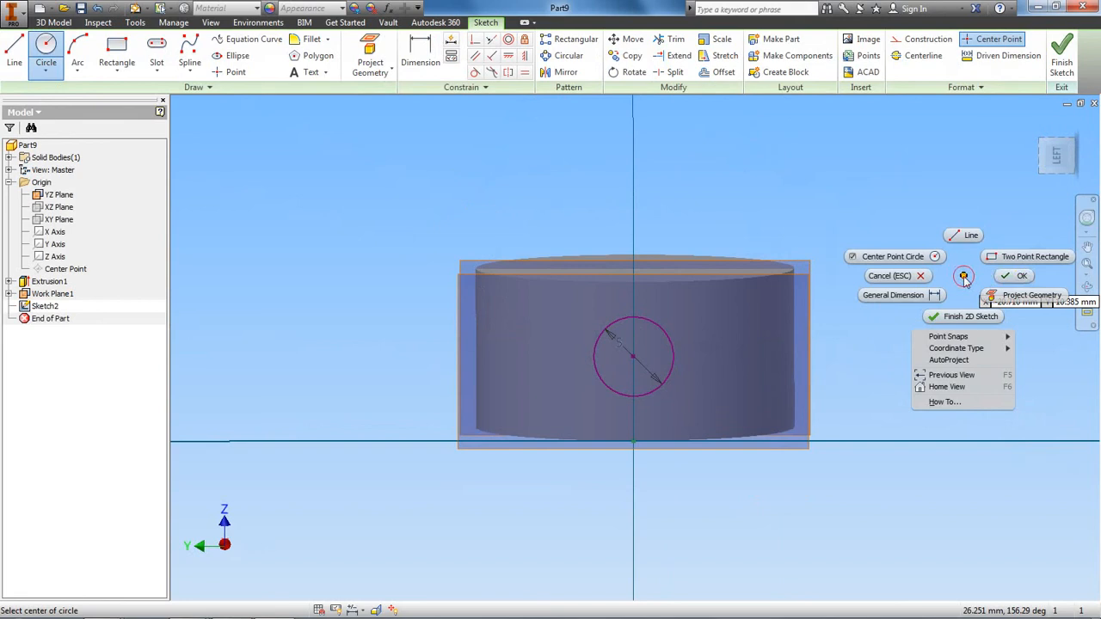
{"action": "left_click", "coordinate": [1020, 275]}
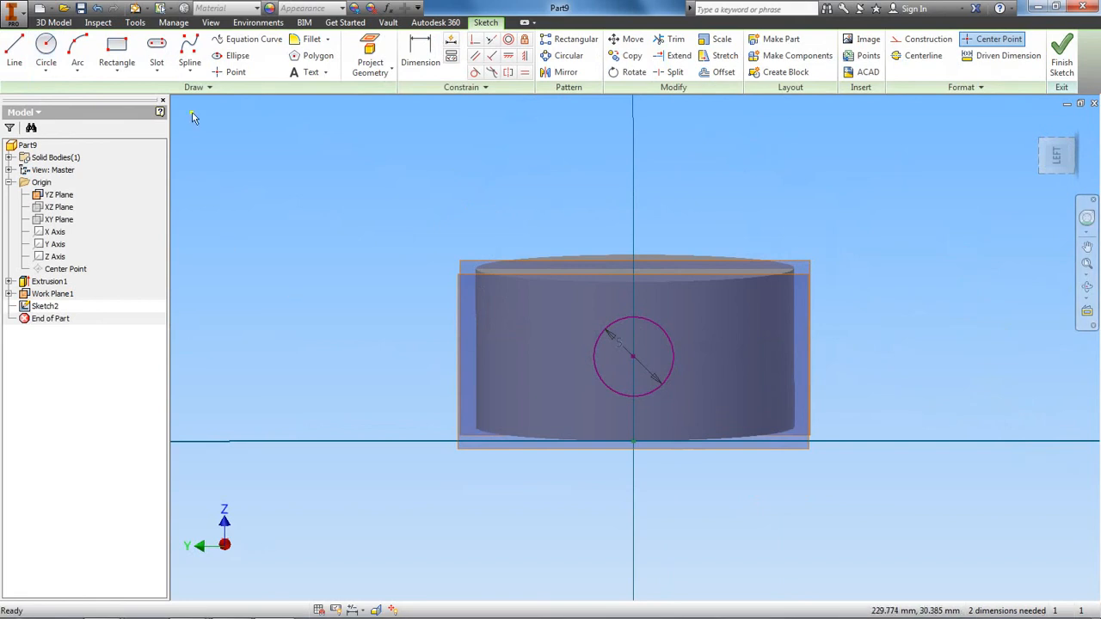
Dimension the circle's centre 5 mm from the sketch origin and finish the sketch.
{"action": "left_click", "coordinate": [421, 55]}
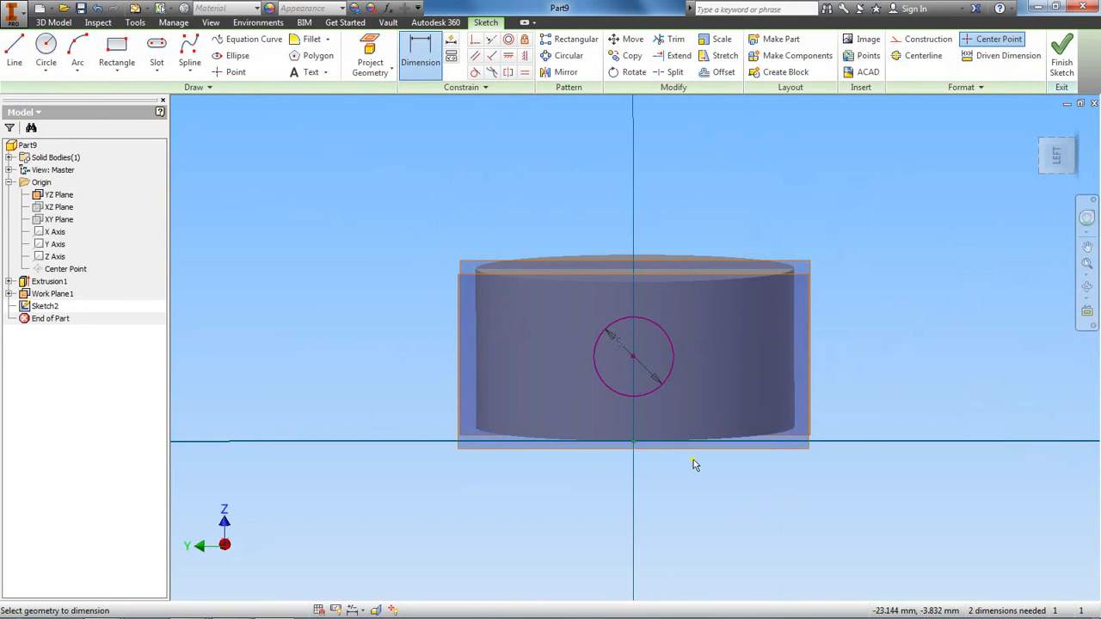
{"action": "left_click", "coordinate": [634, 444]}
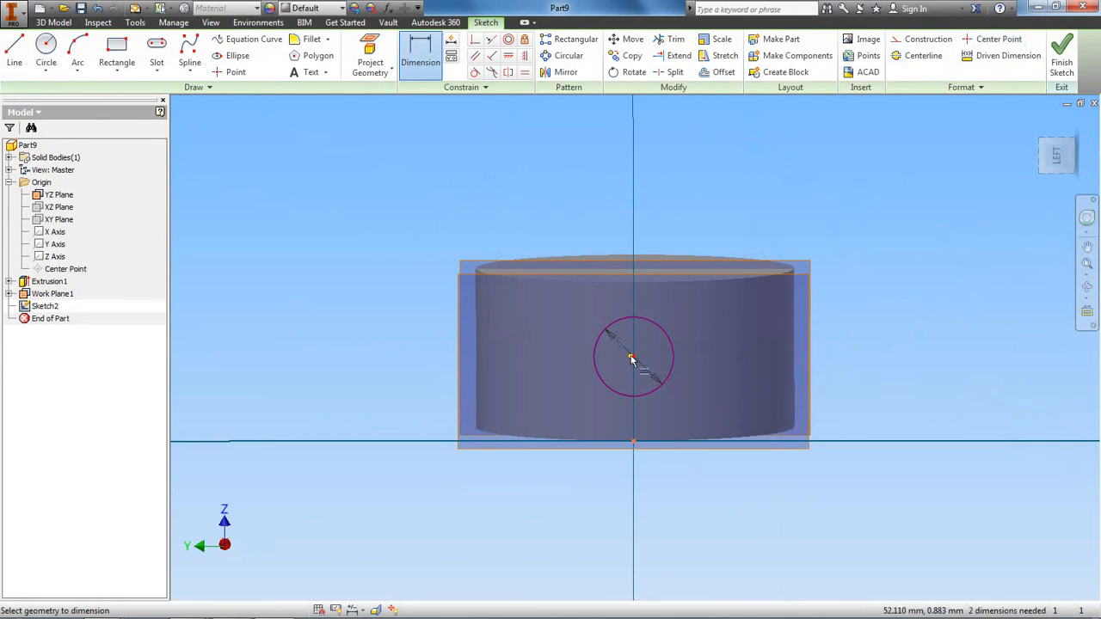
{"action": "left_click", "coordinate": [633, 357]}
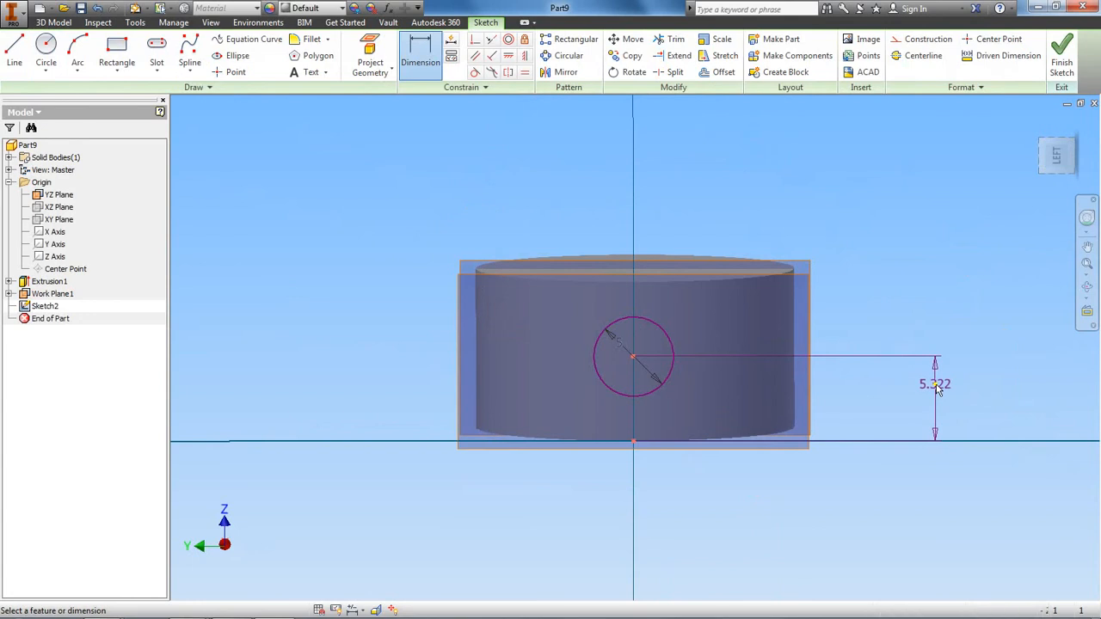
{"action": "left_click", "coordinate": [937, 388]}
{"action": "type", "text": "5"}
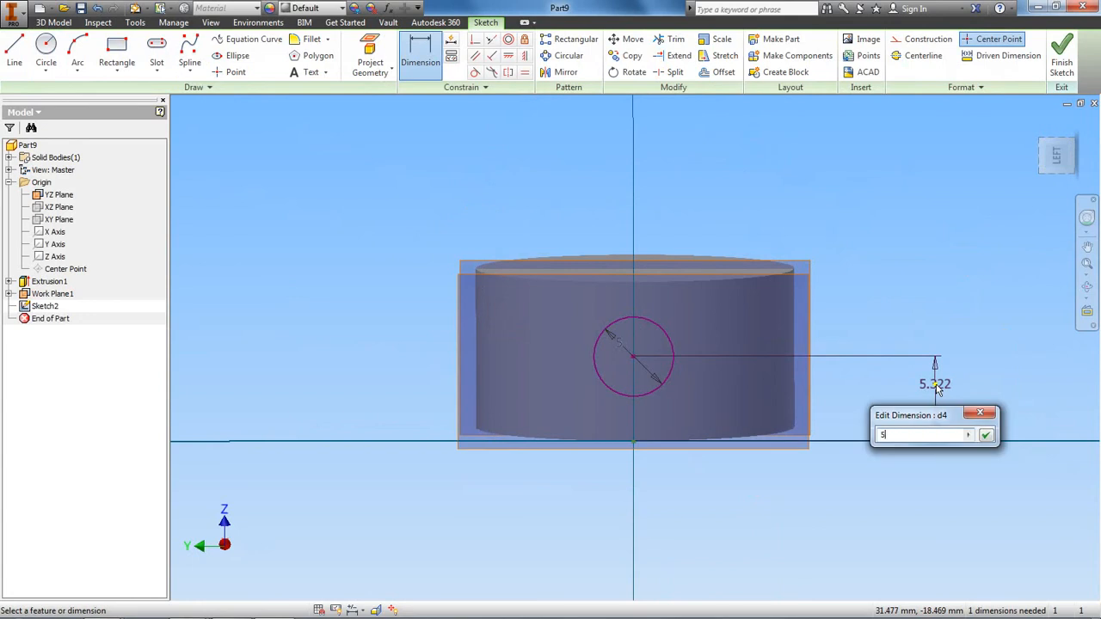
{"action": "left_click", "coordinate": [985, 436]}
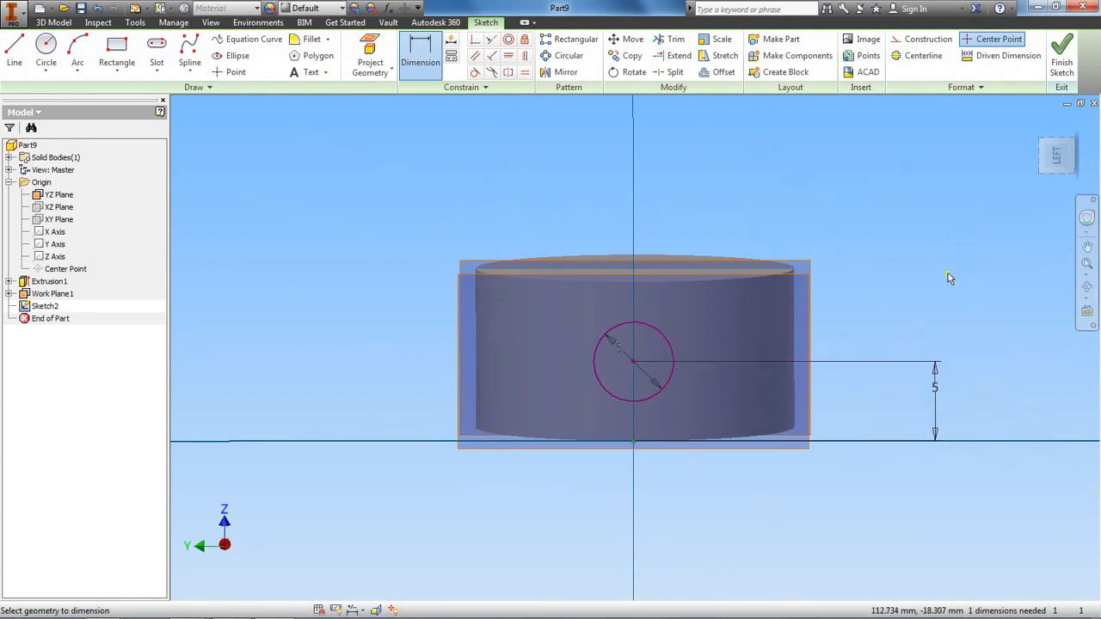
{"action": "left_click", "coordinate": [1062, 56]}
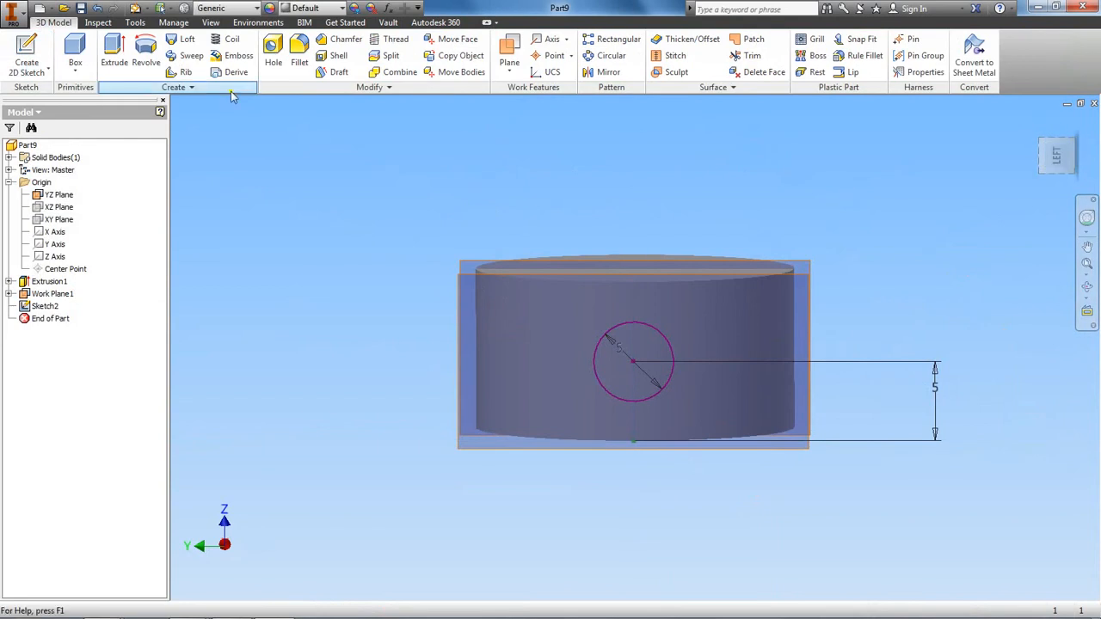
Extrude the circle as a cut 20 mm into the cylinder to make a hole through its curved side.
{"action": "left_click", "coordinate": [112, 47]}
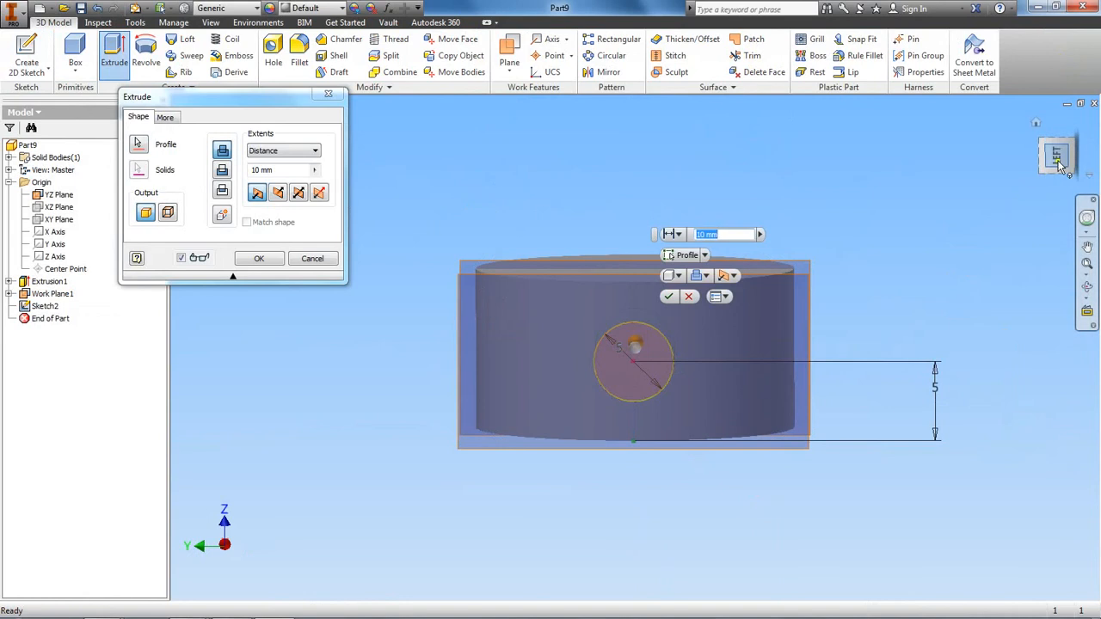
{"action": "left_click_drag", "start_coordinate": [1060, 163], "coordinate": [1071, 195]}
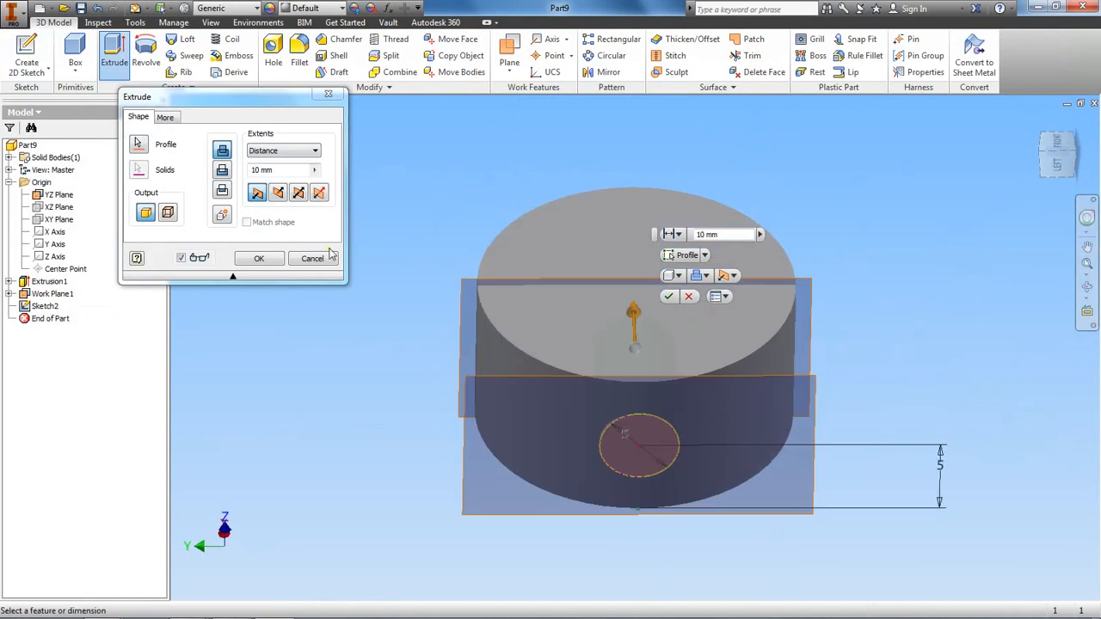
{"action": "left_click", "coordinate": [279, 192]}
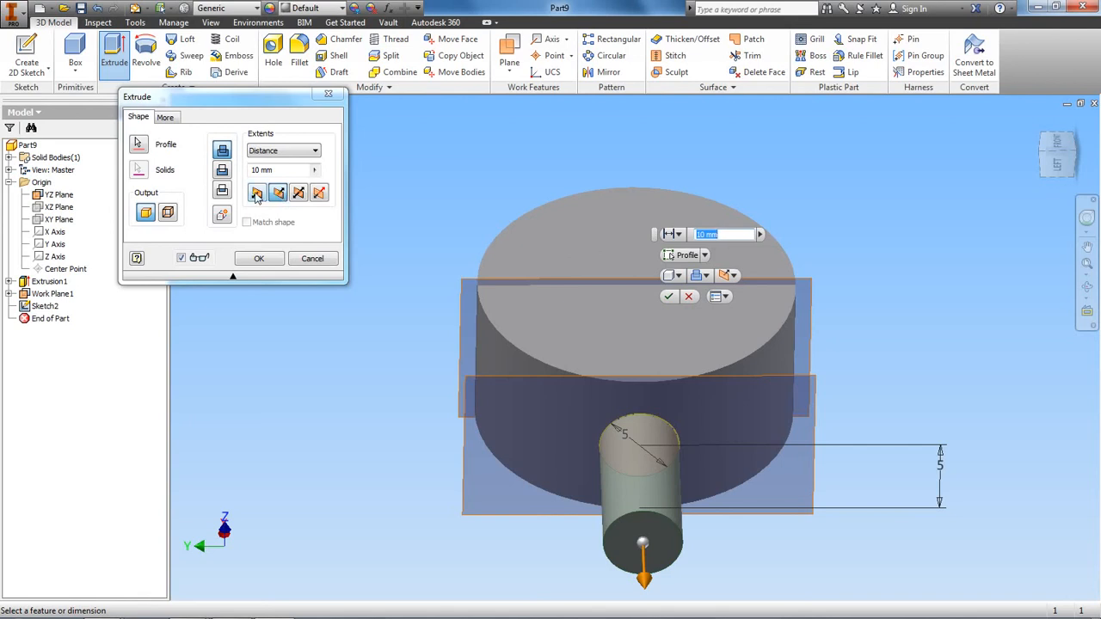
{"action": "left_click", "coordinate": [256, 194]}
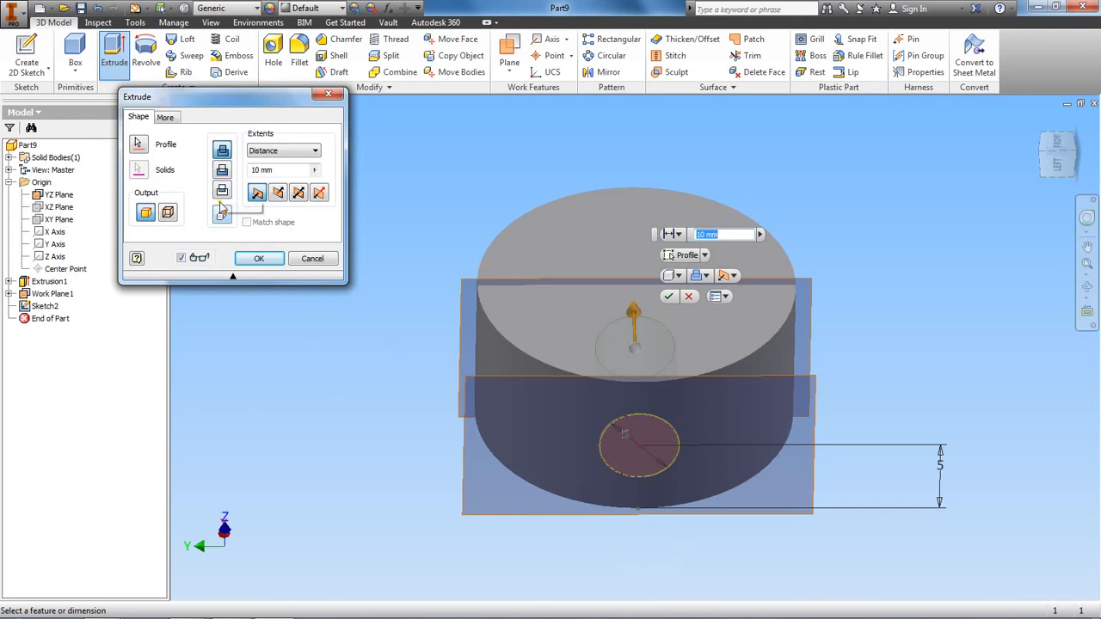
{"action": "left_click", "coordinate": [223, 172]}
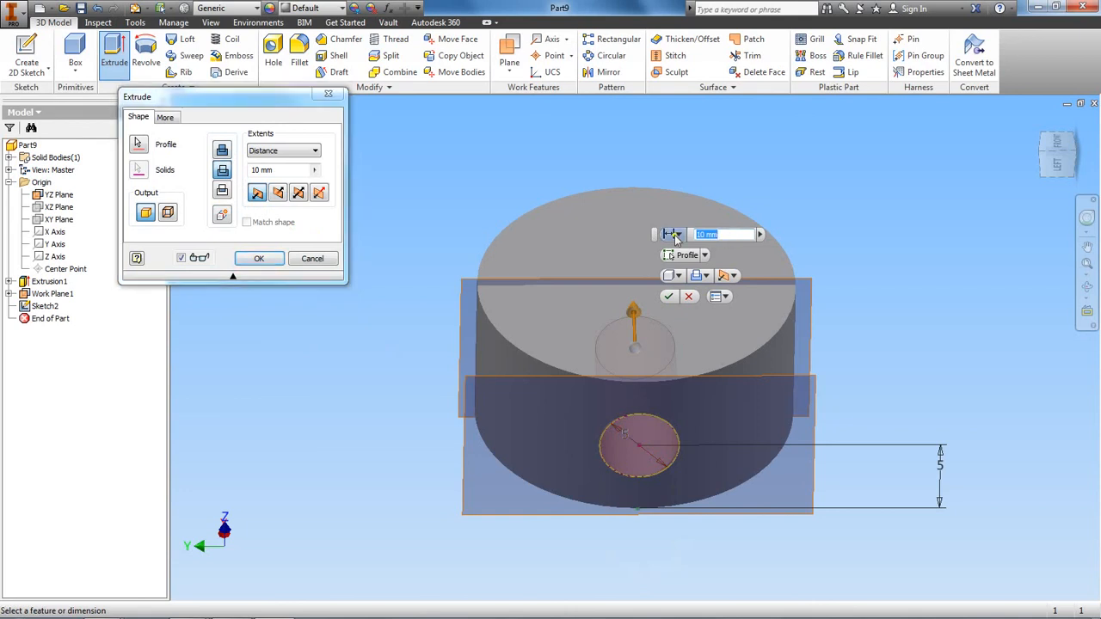
{"action": "type", "text": "20"}
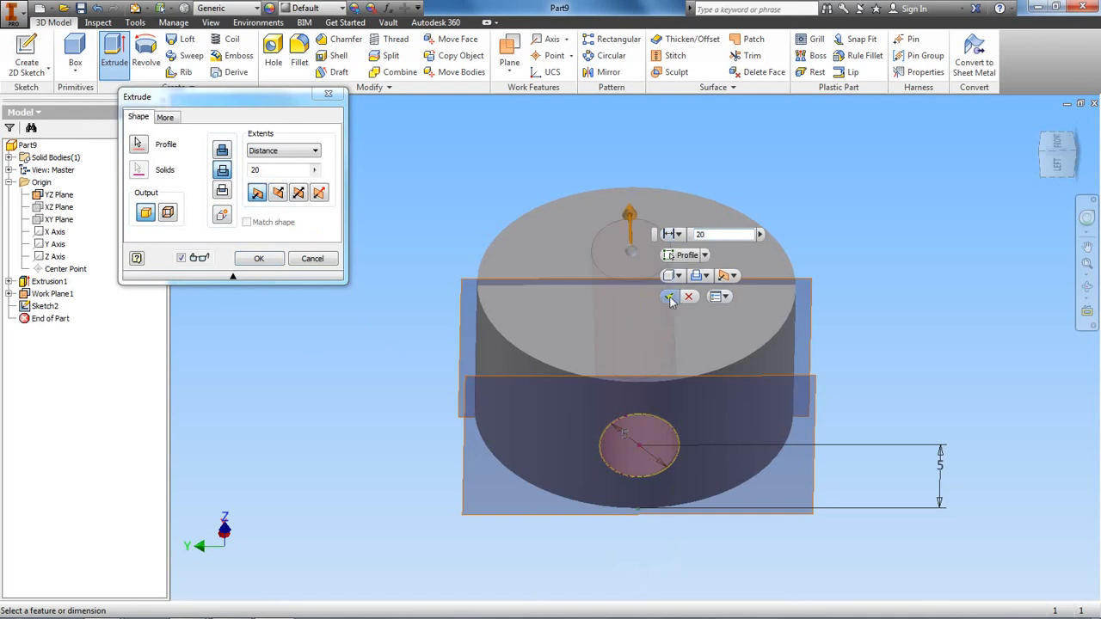
{"action": "left_click", "coordinate": [670, 297]}
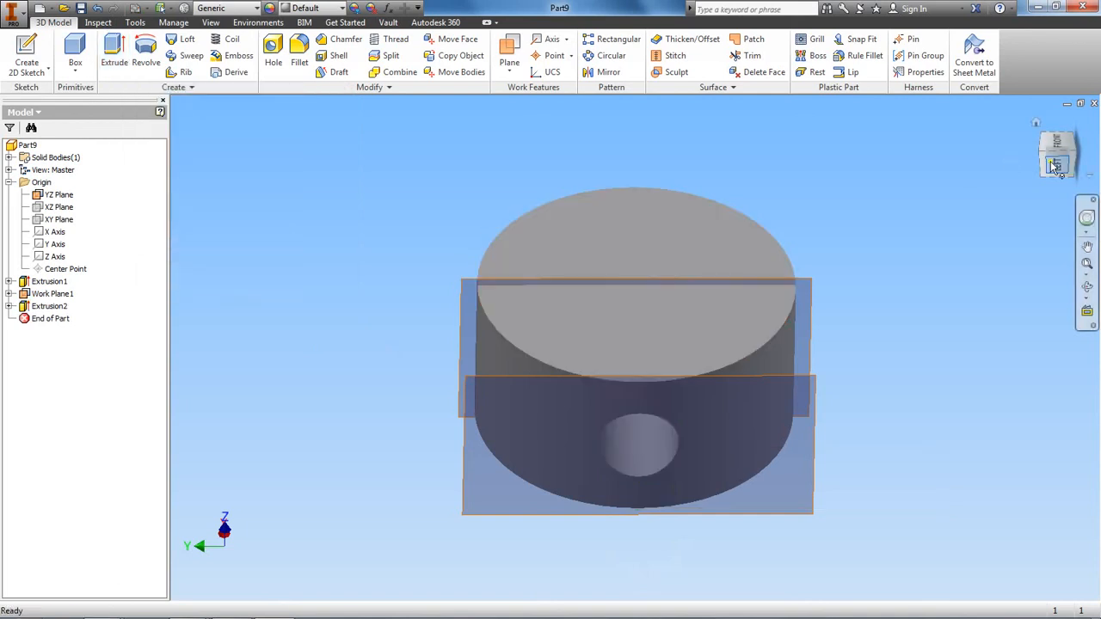
Examine the hole through the cylinder's curved side from several directions and return to the home view.
{"action": "left_click_drag", "start_coordinate": [1056, 166], "coordinate": [814, 301]}
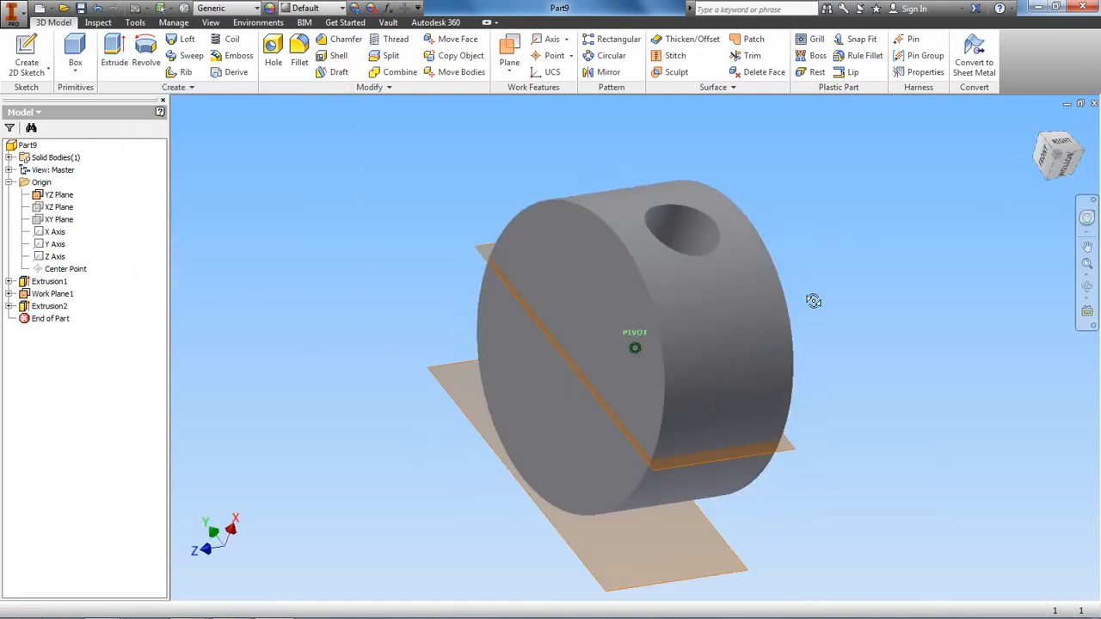
{"action": "left_click", "coordinate": [1058, 146]}
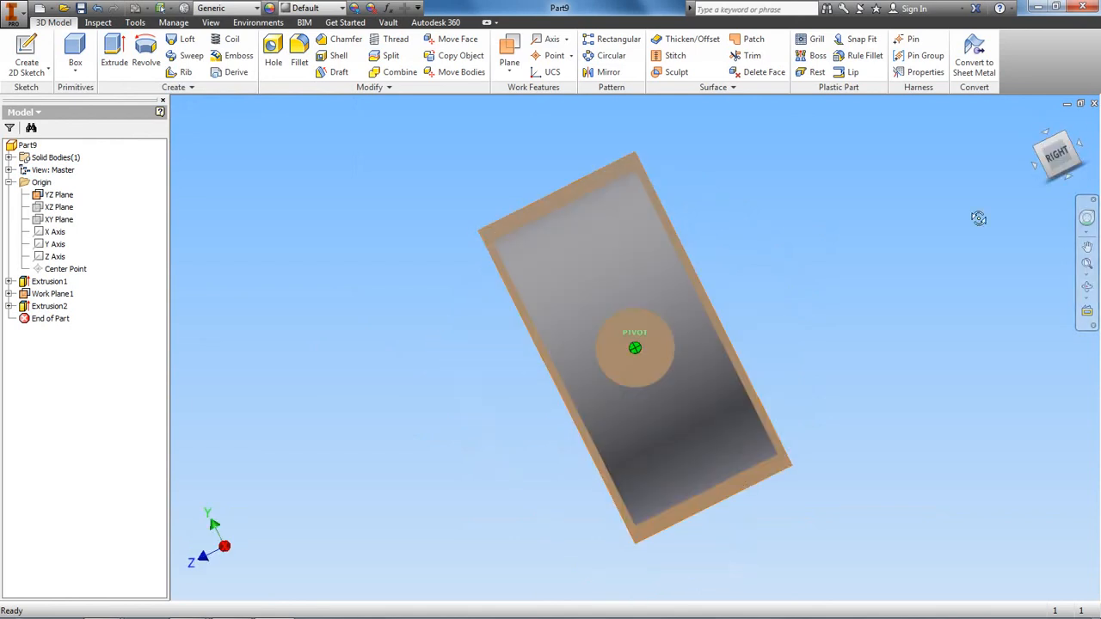
{"action": "mouse_move", "coordinate": [1044, 153]}
{"action": "left_mouse_down"}
{"action": "mouse_move", "coordinate": [965, 186]}
{"action": "mouse_move", "coordinate": [730, 216]}
{"action": "mouse_move", "coordinate": [610, 313]}
{"action": "left_mouse_up"}
{"action": "left_click", "coordinate": [1064, 153]}
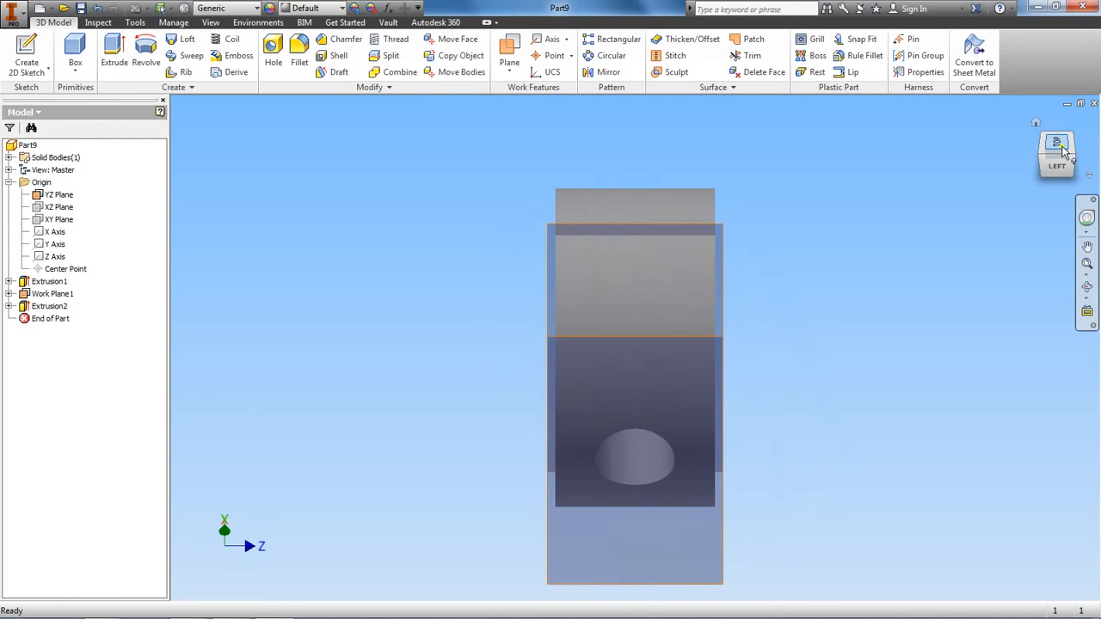
{"action": "left_click", "coordinate": [1037, 123]}
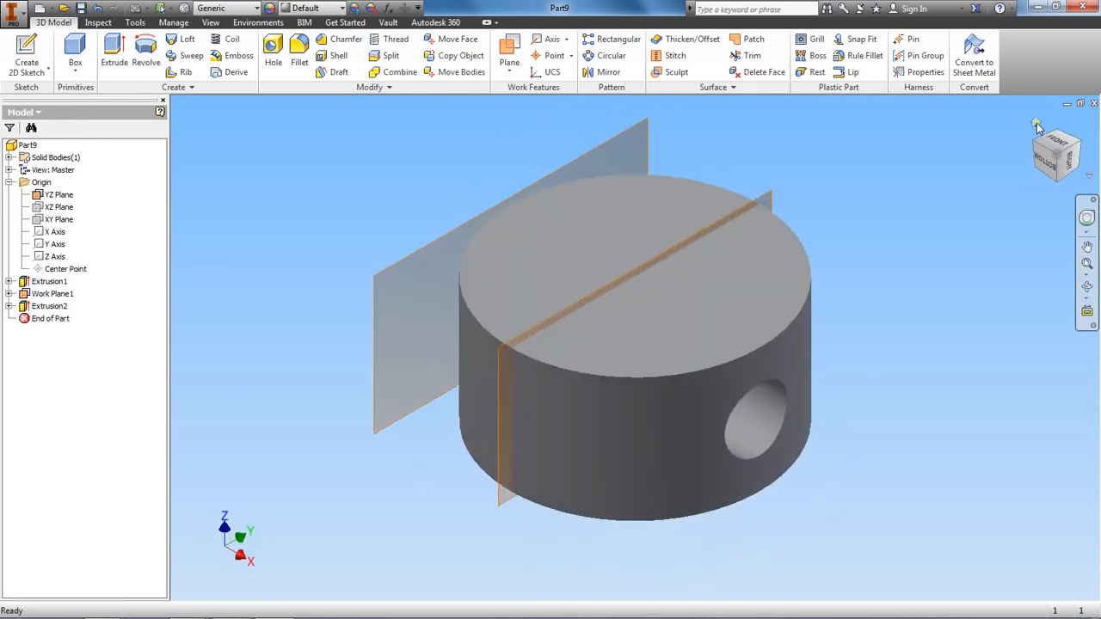